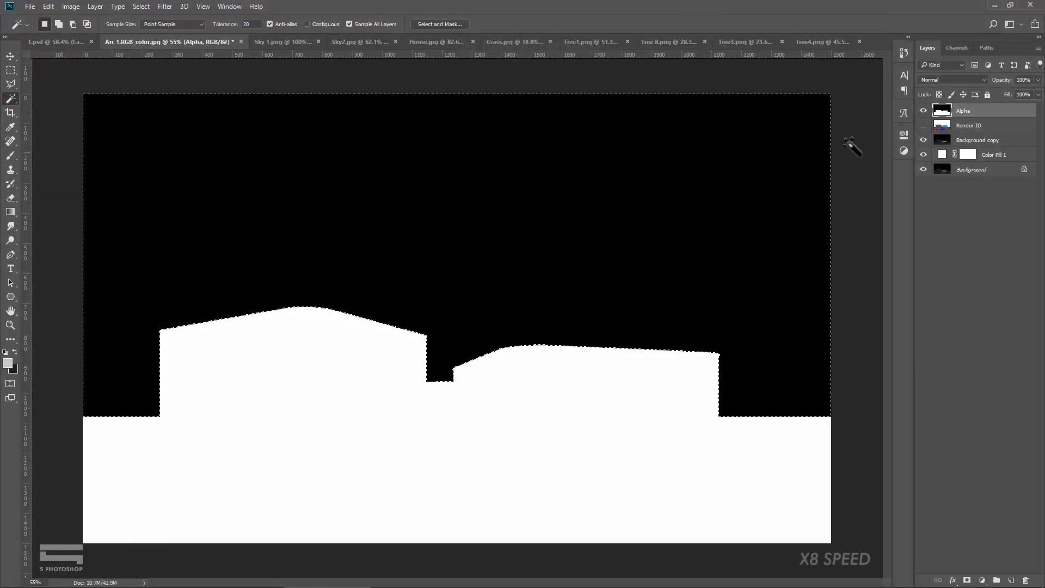
# - Show the Sky 1.png image, a dusk sky fading from deep blue to pale peach
pyautogui.click(923, 110)
# - Copy the Sky 1 dusk sky into the render as Layer 1, enlarged to fill the sky
pyautogui.click(283, 42)
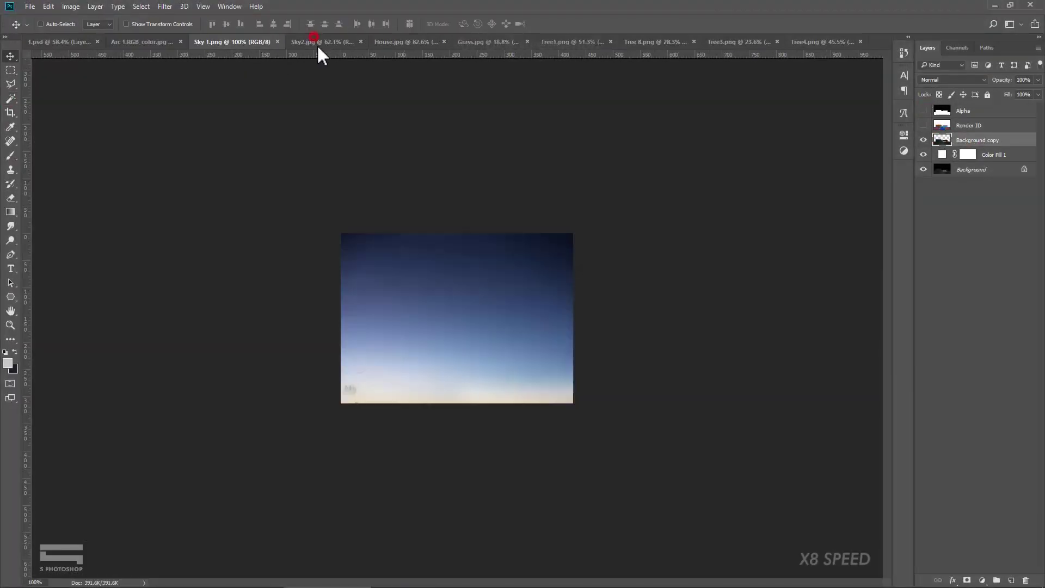
pyautogui.hotkey('ctrl', 'a')
pyautogui.hotkey('ctrl', 'c')
pyautogui.click(169, 42)
pyautogui.hotkey('ctrl', 'v')
pyautogui.hotkey('ctrl', 't')
pyautogui.moveTo(772, 87)
pyautogui.mouseDown()
pyautogui.moveTo(804, 137)
pyautogui.moveTo(839, 93)
pyautogui.mouseUp()
pyautogui.press('Return')
# - Add the cloudy Sky2 as Layer 2, scaled over the sky at 25% opacity
pyautogui.hotkey('ctrl', '-')
pyautogui.press('v')
pyautogui.moveTo(696, 288); pyautogui.dragTo(714, 298)
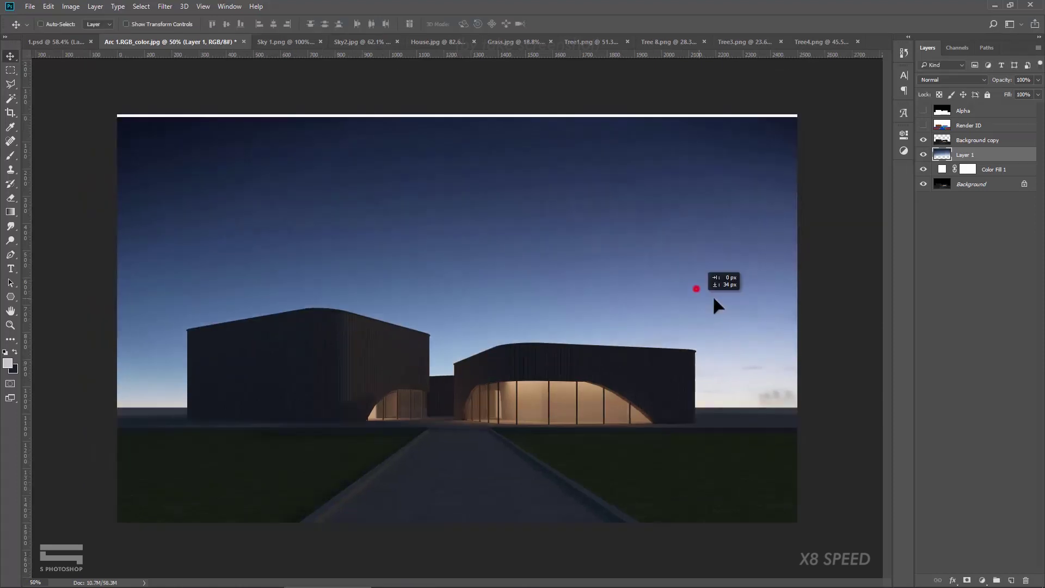
pyautogui.hotkey('ctrl', 't')
pyautogui.moveTo(579, 254); pyautogui.dragTo(800, 109)
pyautogui.press('Return')
pyautogui.click(1038, 79)
pyautogui.moveTo(1040, 93); pyautogui.dragTo(995, 93)
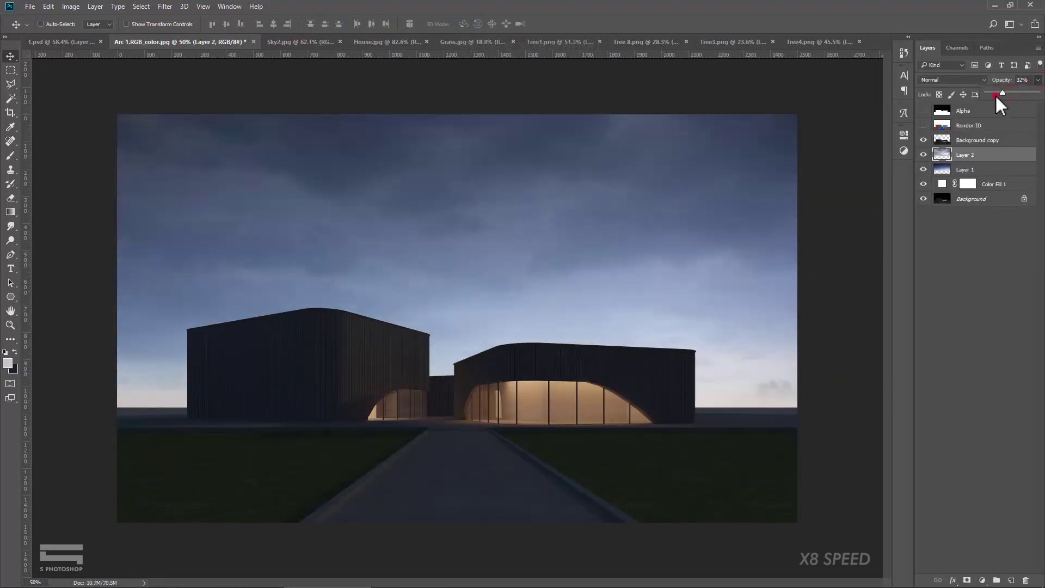
# - Bring up the House.jpg photo
pyautogui.scroll(-2, 169, 146)
pyautogui.click(185, 24)
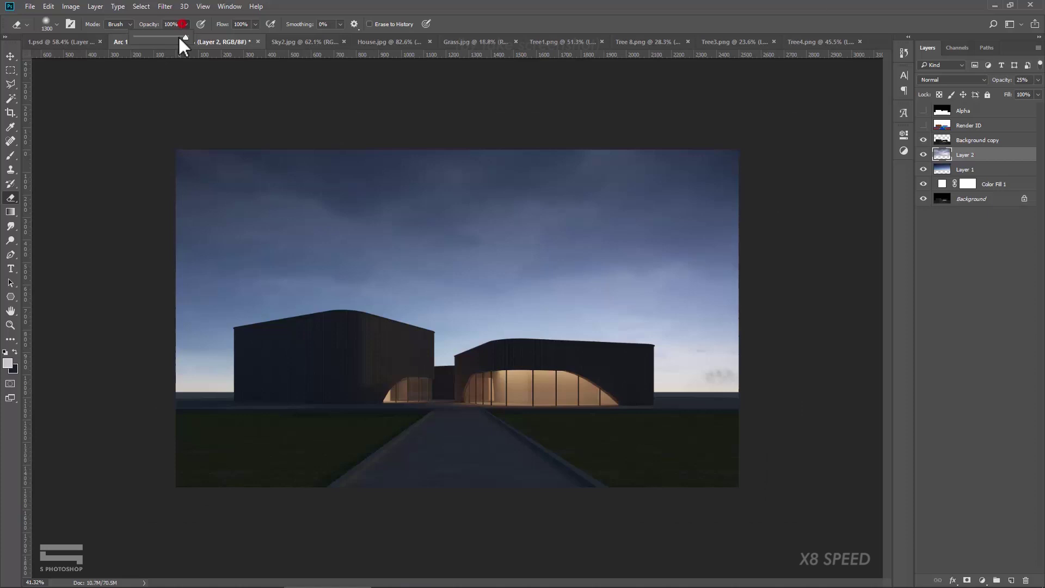
pyautogui.scroll(2, 163, 266)
pyautogui.click(381, 42)
pyautogui.click(10, 70)
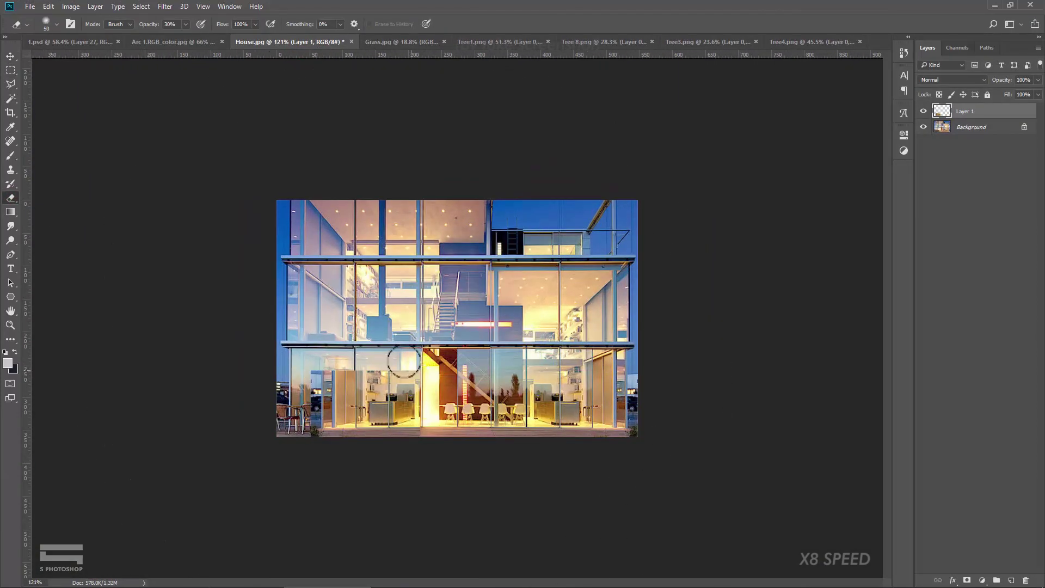
# - Duplicate the House layer and flatten the House.jpg photo into one layer
pyautogui.rightClick(990, 111)
pyautogui.click(860, 140)
pyautogui.press('Return')
pyautogui.press('v')
pyautogui.rightClick(969, 111)
pyautogui.click(869, 402)
# - Select the buildings' curved glass fronts in the Arc render
pyautogui.click(235, 42)
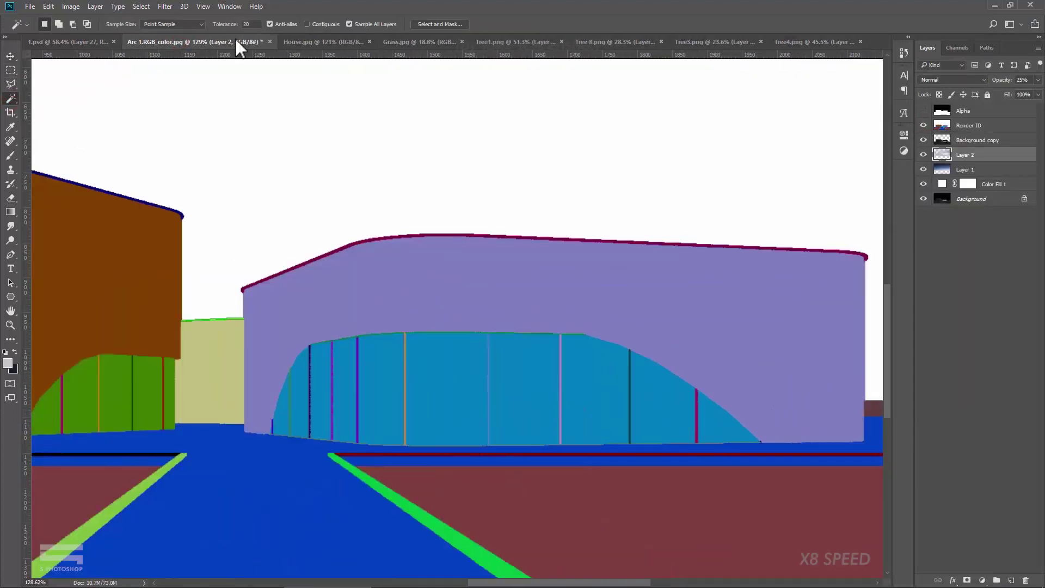
pyautogui.scroll(2, 517, 386)
pyautogui.keyDown('shift'); pyautogui.click(313, 376); pyautogui.keyUp('shift')
pyautogui.scroll(3, 313, 375)
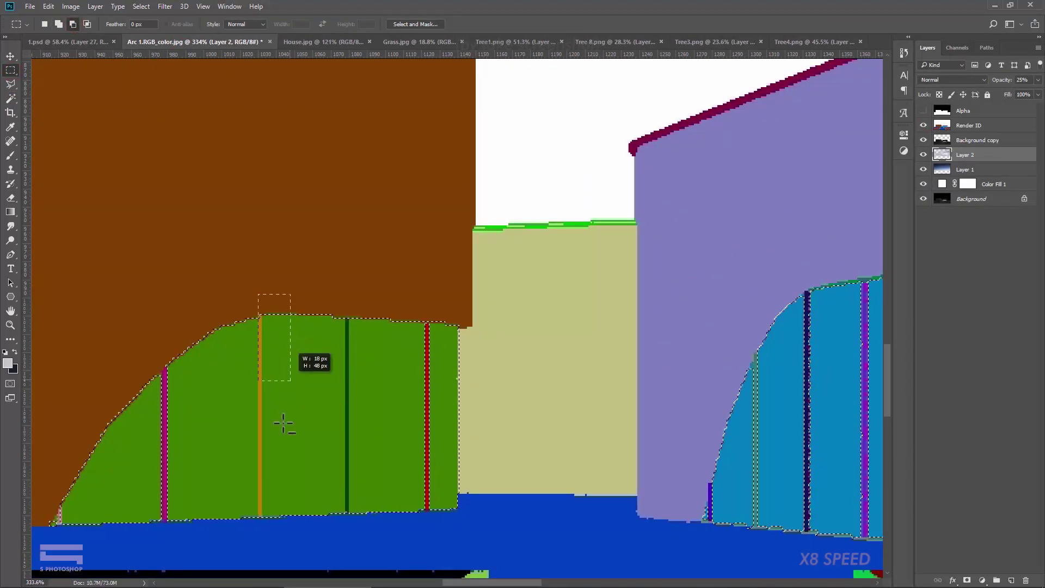
pyautogui.scroll(-5, 346, 531)
# - Paste the House photo into the glass selection as masked Layer 3 at 30% opacity
pyautogui.click(323, 42)
pyautogui.click(49, 6)
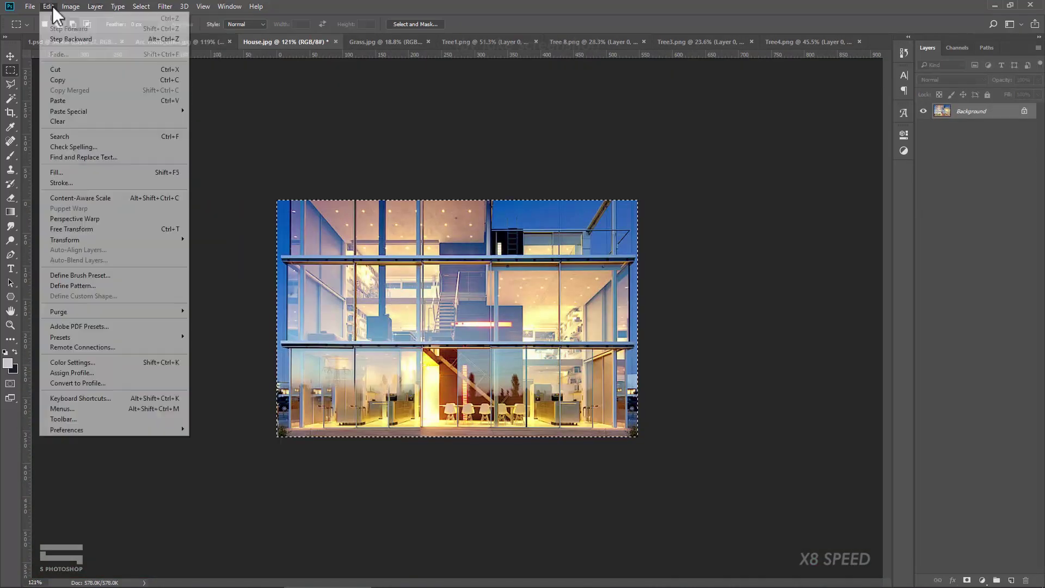
pyautogui.click(181, 42)
pyautogui.click(48, 6)
pyautogui.moveTo(64, 240)
pyautogui.click(233, 131)
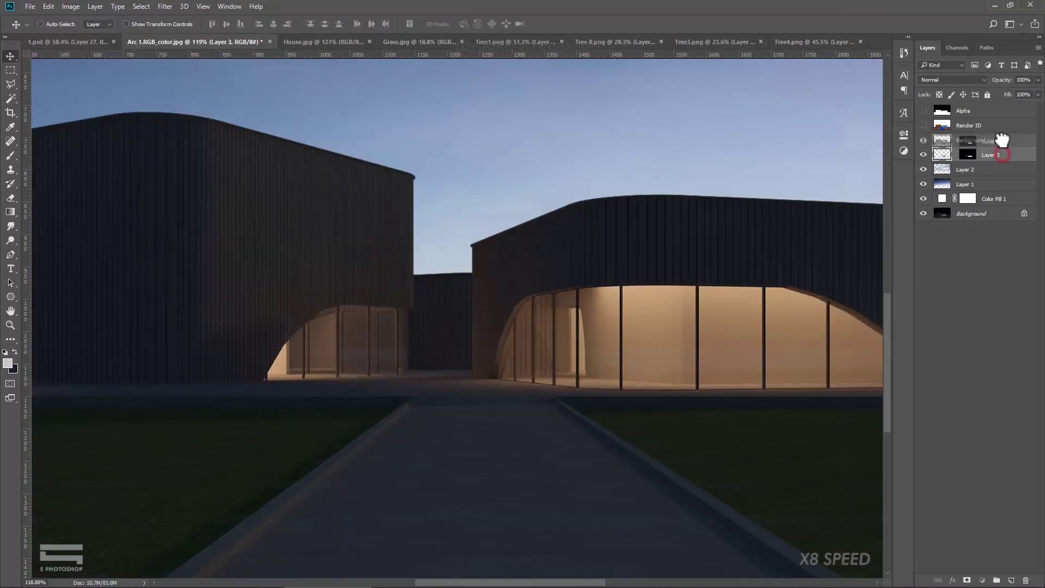
pyautogui.hotkey('ctrl', 't')
pyautogui.scroll(-2, 562, 220)
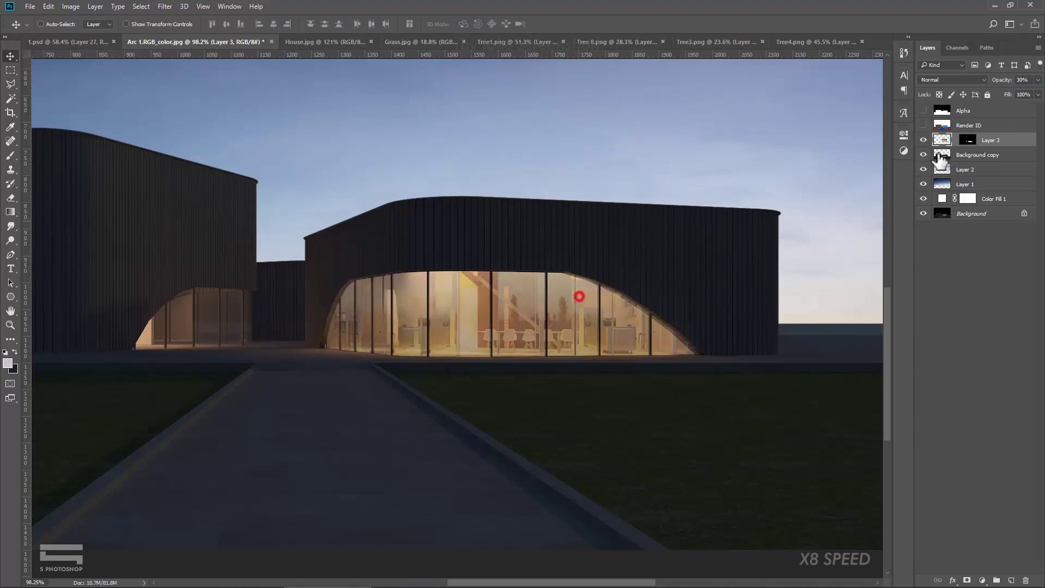
pyautogui.scroll(-2, 457, 316)
# - Add a Curves adjustment clipped to the glass interior and reshape its curve
pyautogui.click(982, 580)
pyautogui.click(958, 408)
pyautogui.rightClick(1020, 169)
pyautogui.click(920, 290)
pyautogui.moveTo(805, 255); pyautogui.dragTo(847, 206)
pyautogui.click(347, 42)
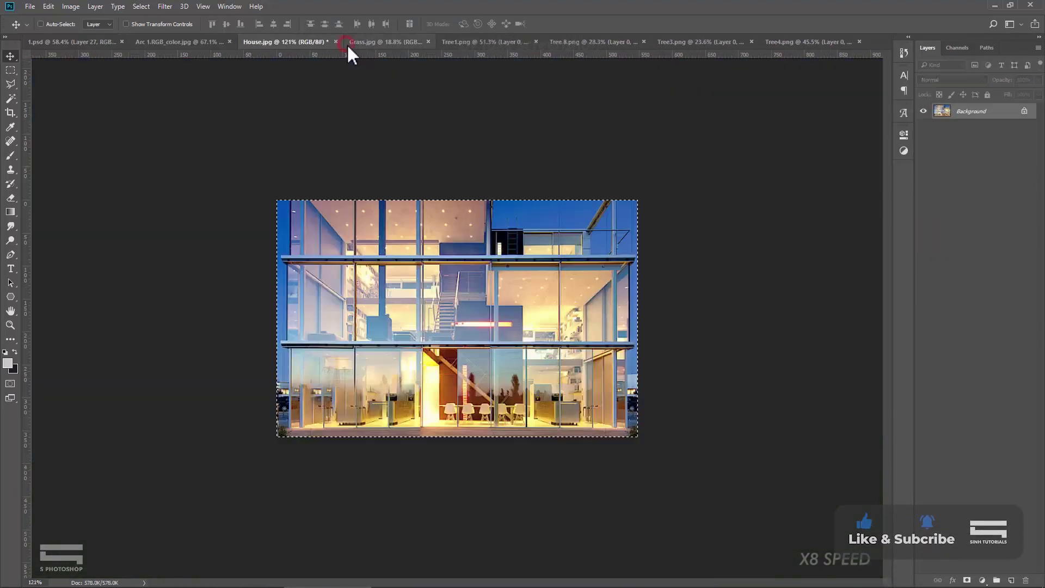
# - Magic Wand the red ground on Render ID and paste grass masked to it
pyautogui.click(180, 42)
pyautogui.press('w')
pyautogui.click(664, 359)
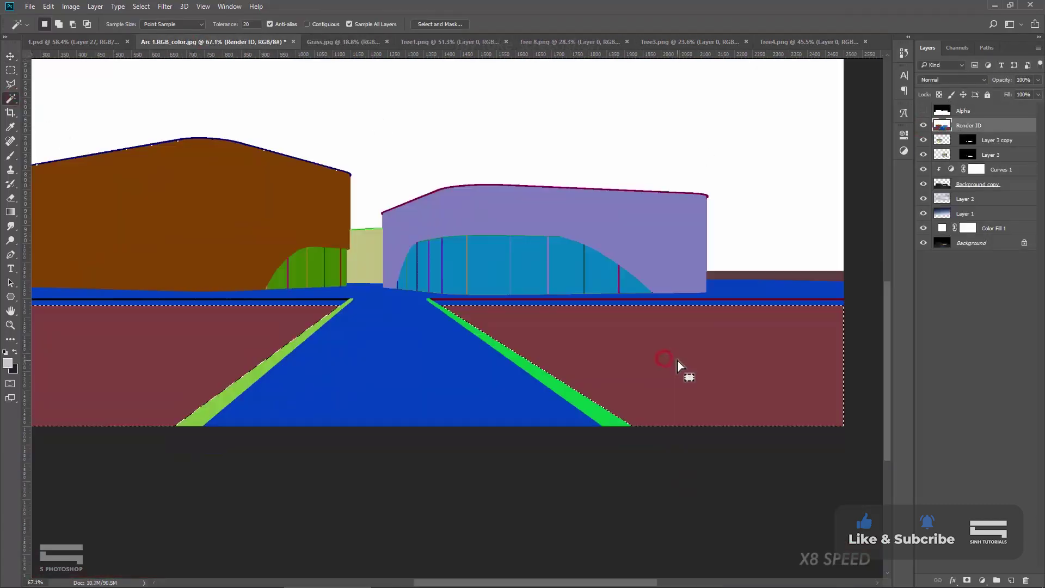
pyautogui.scroll(-2, 678, 365)
pyautogui.click(10, 70)
pyautogui.moveTo(451, 369); pyautogui.dragTo(763, 268)
pyautogui.click(923, 125)
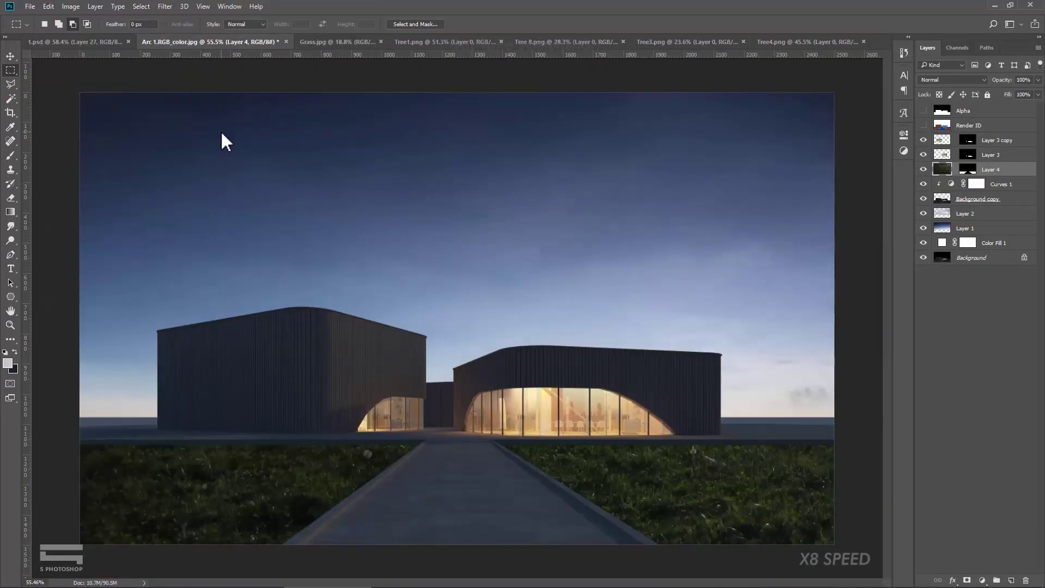
# - Put the grass layer into a new group named 'Grass'
pyautogui.rightClick(991, 169)
pyautogui.click(1011, 182)
pyautogui.write('Grass')
pyautogui.click(608, 188)
pyautogui.press('v')
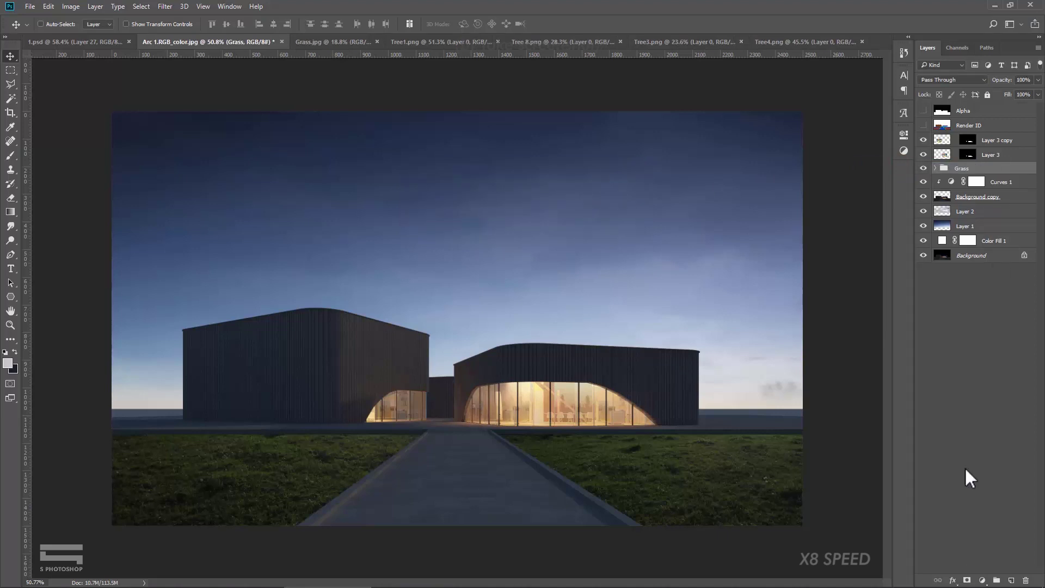
# - Clip a night Color Lookup and a Vibrance adjustment to the Grass group, then close Grass.jpg
pyautogui.click(981, 581)
pyautogui.click(969, 506)
pyautogui.click(838, 159)
pyautogui.rightClick(1007, 169)
pyautogui.click(877, 303)
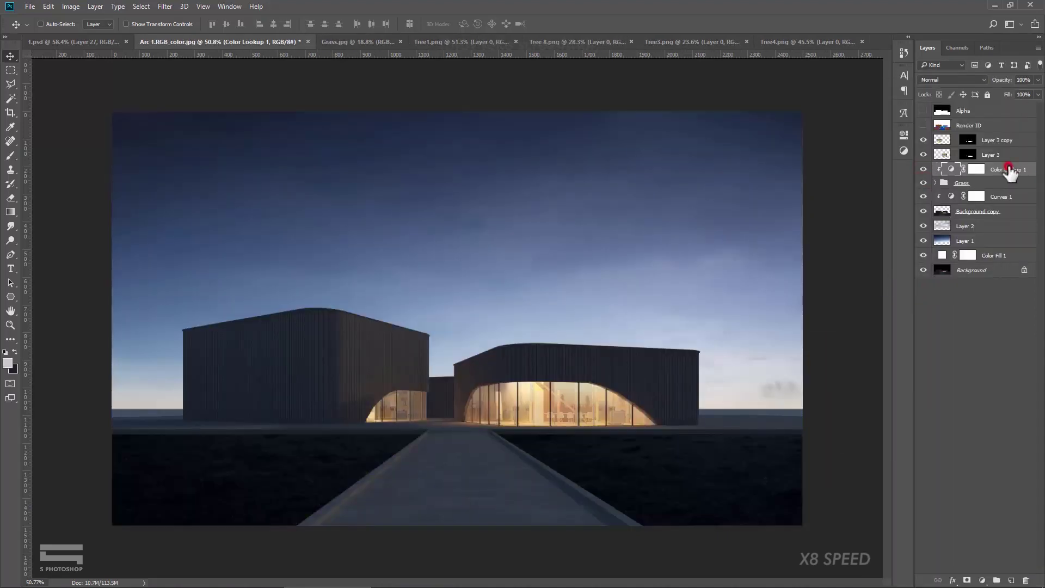
pyautogui.click(967, 437)
pyautogui.click(332, 41)
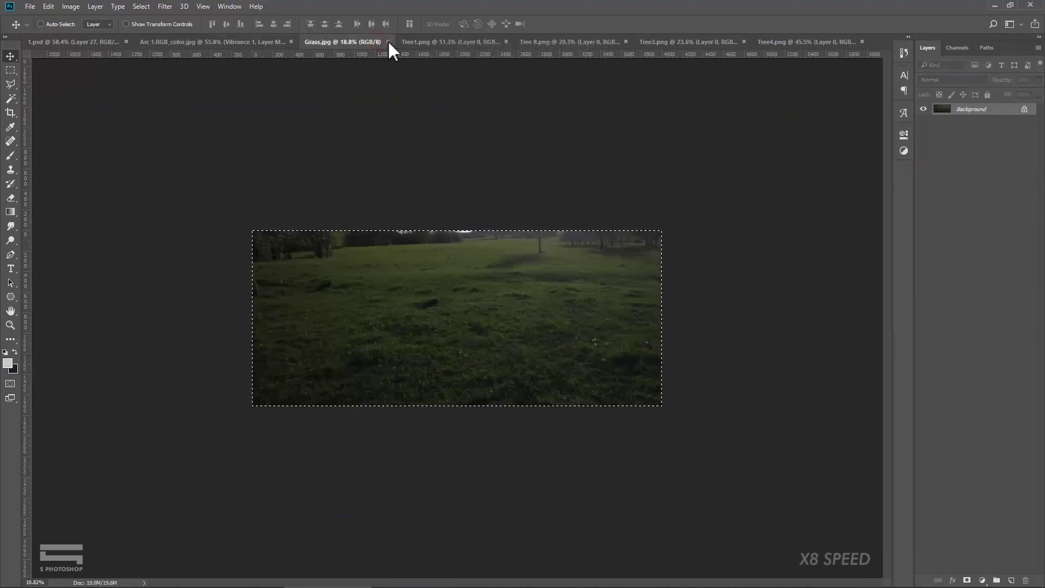
pyautogui.click(371, 42)
# - Paste the tree photo into the render and convert it to a Smart Object
pyautogui.click(217, 42)
pyautogui.hotkey('ctrl', 'v')
pyautogui.rightClick(975, 211)
pyautogui.click(882, 223)
pyautogui.hotkey('ctrl', 't')
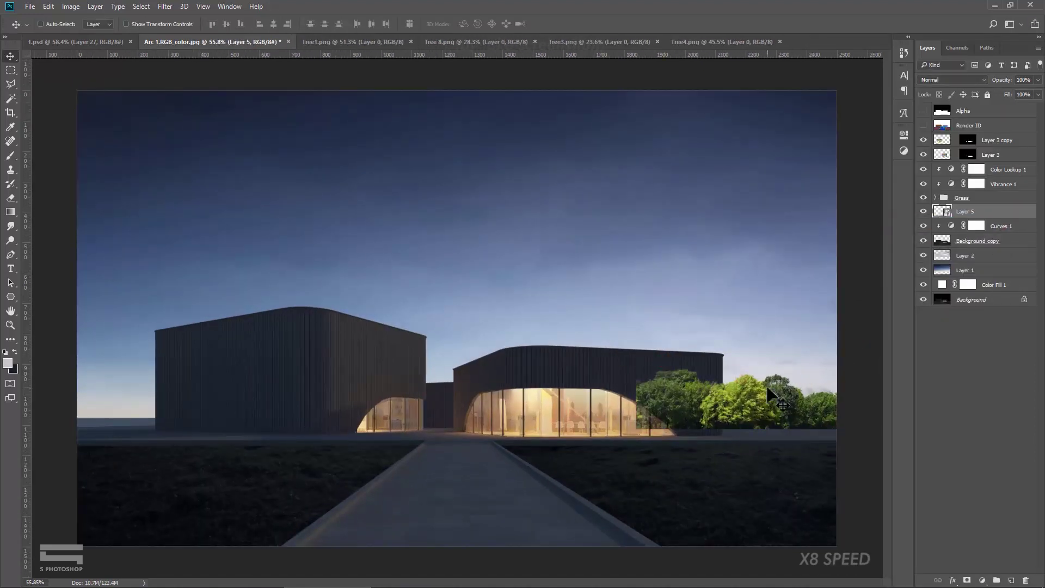
# - Mask the trees with the Alpha building silhouette so they sit behind the buildings
pyautogui.keyDown('ctrl'); pyautogui.click(942, 111); pyautogui.keyUp('ctrl')
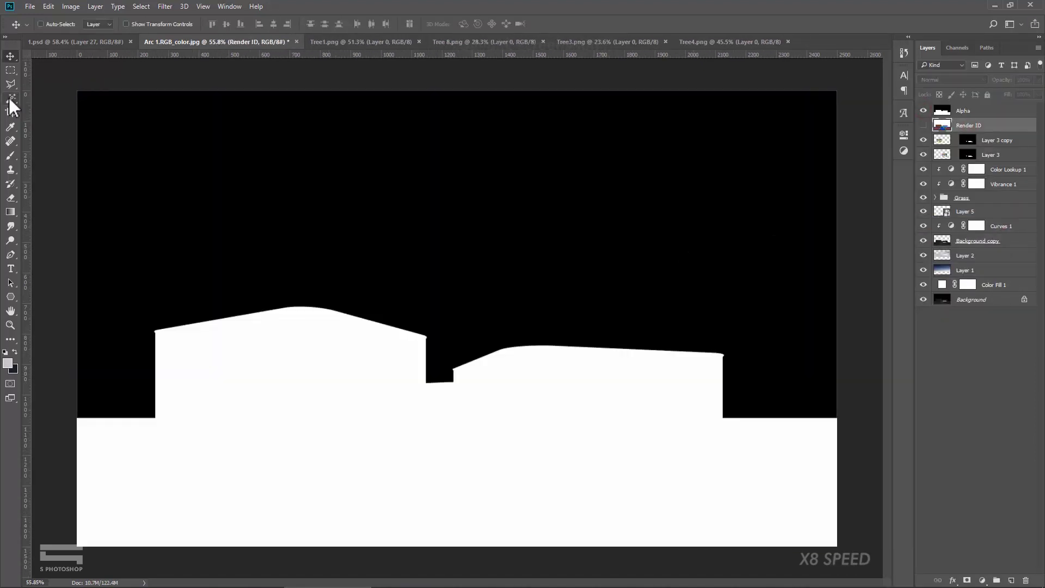
pyautogui.press('m')
pyautogui.moveTo(439, 332); pyautogui.dragTo(834, 405)
pyautogui.hotkey('ctrl', '2')
pyautogui.click(923, 212)
pyautogui.click(966, 580)
pyautogui.hotkey('ctrl', '0')
pyautogui.press('v')
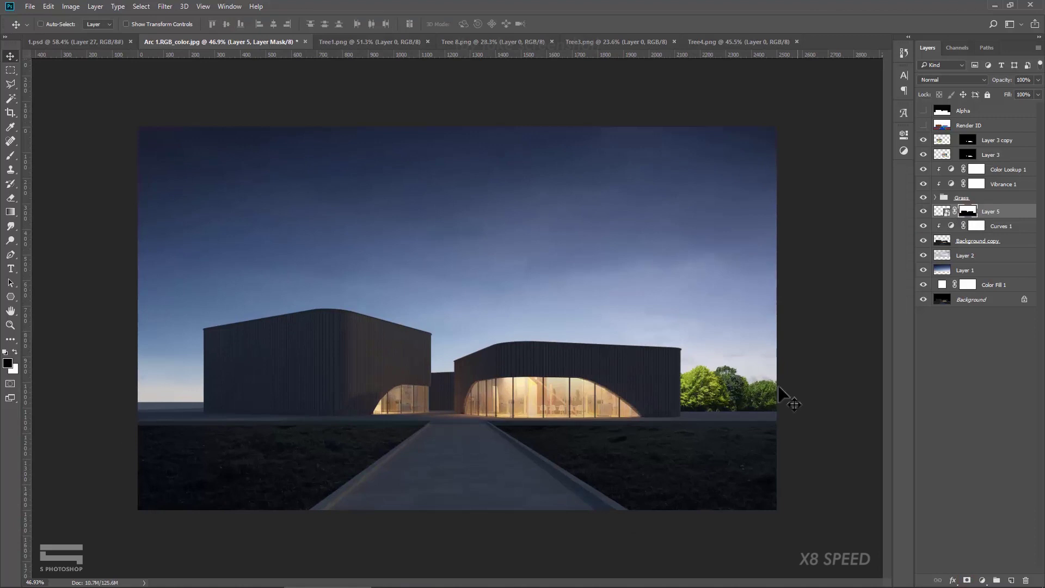
pyautogui.press('Return')
# - Paint back hidden parts of the trees on their mask with the brush
pyautogui.scroll(2, 681, 301)
pyautogui.scroll(5, 681, 301)
pyautogui.click(8, 363)
pyautogui.press('Return')
pyautogui.press('b')
pyautogui.rightClick(632, 327)
pyautogui.scroll(-3, 669, 362)
pyautogui.moveTo(789, 357)
pyautogui.mouseDown()
pyautogui.moveTo(462, 360)
pyautogui.moveTo(518, 340)
pyautogui.mouseUp()
# - Duplicate the tree layer and move the copy left of the building
pyautogui.rightClick(1006, 211)
pyautogui.click(891, 83)
pyautogui.press('Return')
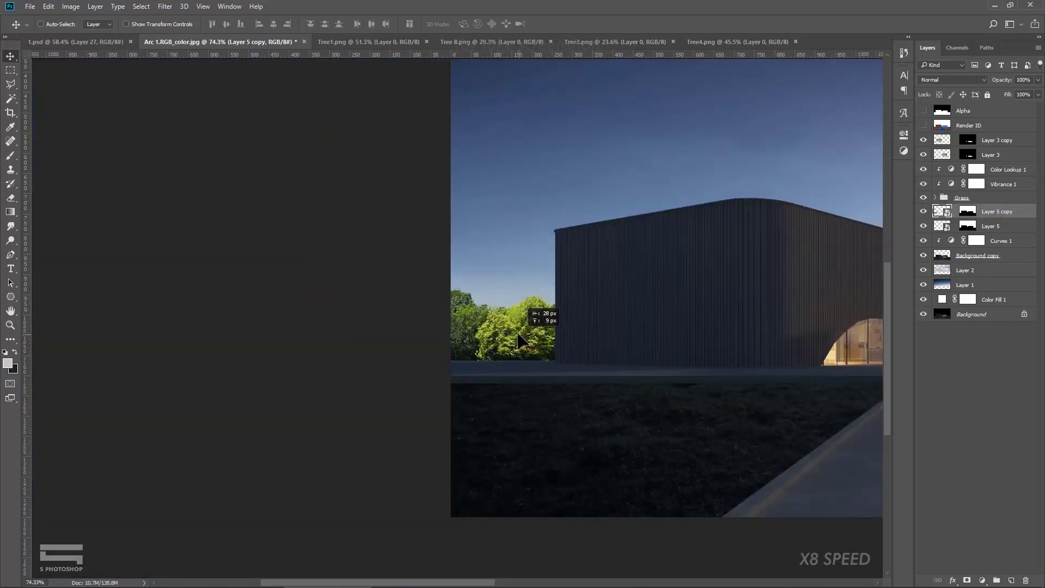
pyautogui.moveTo(417, 339); pyautogui.dragTo(478, 345)
pyautogui.hotkey('ctrl', '0')
# - Group both tree layers as 'Tree behind'; label Grass red and Tree behind green
pyautogui.keyDown('shift'); pyautogui.click(990, 226); pyautogui.keyUp('shift')
pyautogui.rightClick(1019, 215)
pyautogui.click(916, 109)
pyautogui.write('Tree behind')
pyautogui.press('Return')
pyautogui.rightClick(923, 198)
pyautogui.click(936, 294)
pyautogui.click(983, 580)
# - Clip a Moonlight Color Lookup, a Vibrance and a new haze layer to the trees
pyautogui.click(1001, 510)
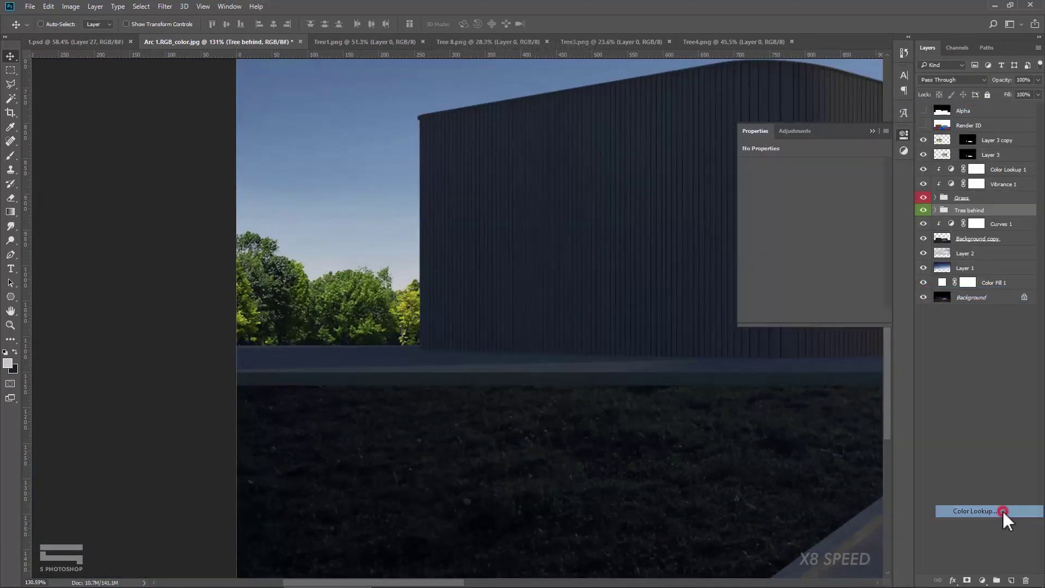
pyautogui.click(897, 236)
pyautogui.click(919, 290)
pyautogui.hotkey('ctrl', '0')
pyautogui.click(983, 581)
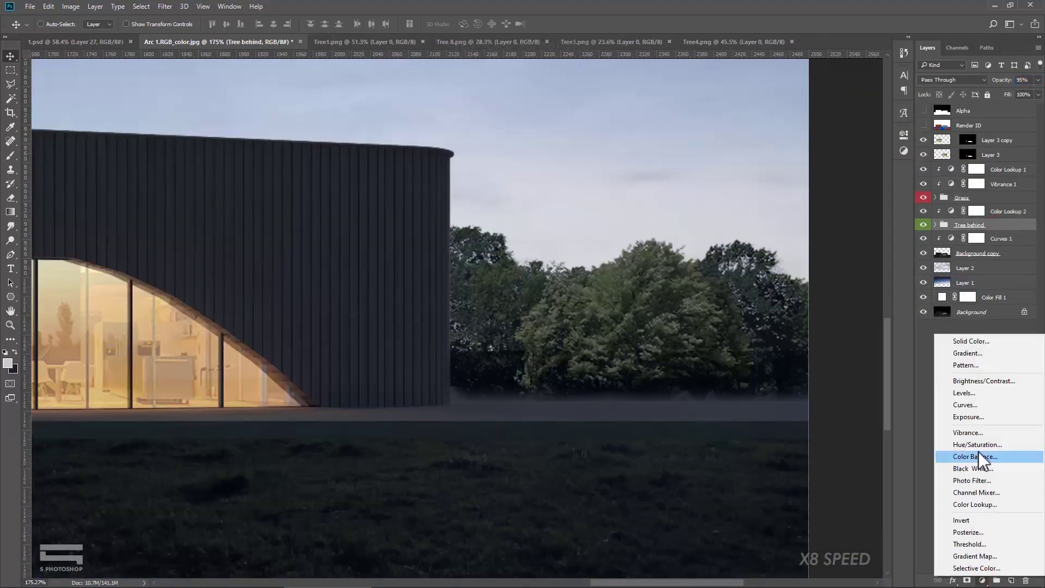
pyautogui.click(978, 455)
pyautogui.hotkey('ctrl', 'alt', 'g')
pyautogui.click(969, 240)
pyautogui.click(1011, 581)
# - Paint sampled sky-blue haze over the trees, with the haze layer at 50% opacity
pyautogui.scroll(3, 466, 256)
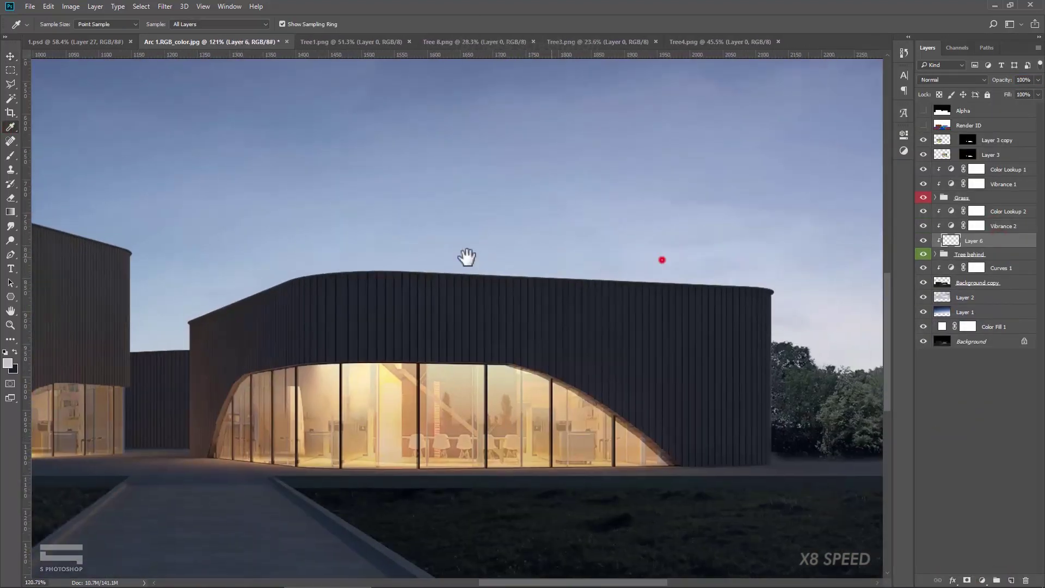
pyautogui.press('i')
pyautogui.click(159, 105)
pyautogui.click(8, 363)
pyautogui.click(951, 288)
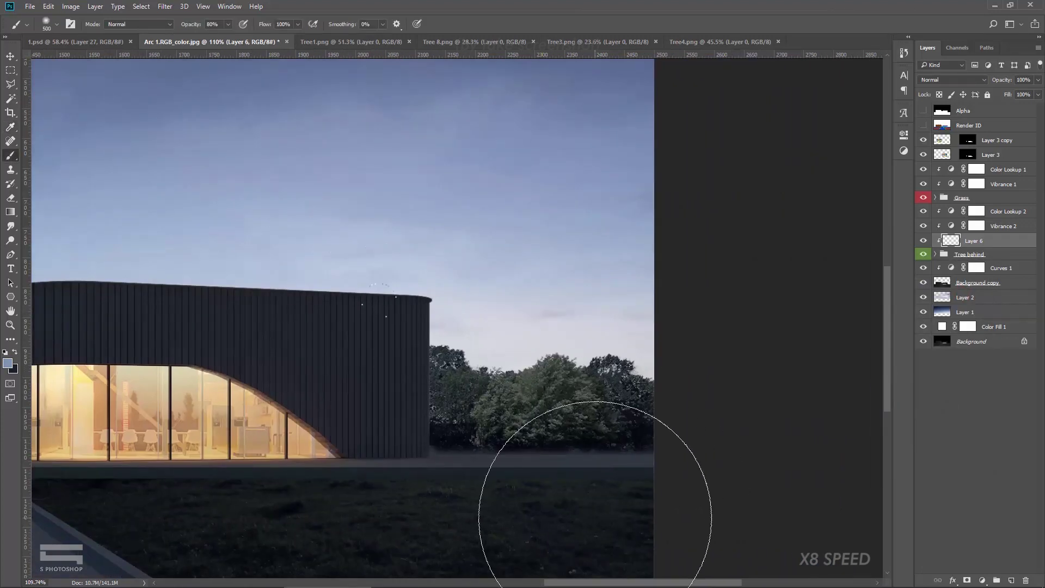
pyautogui.moveTo(595, 493); pyautogui.dragTo(374, 478)
pyautogui.scroll(-3, 467, 427)
pyautogui.press('v')
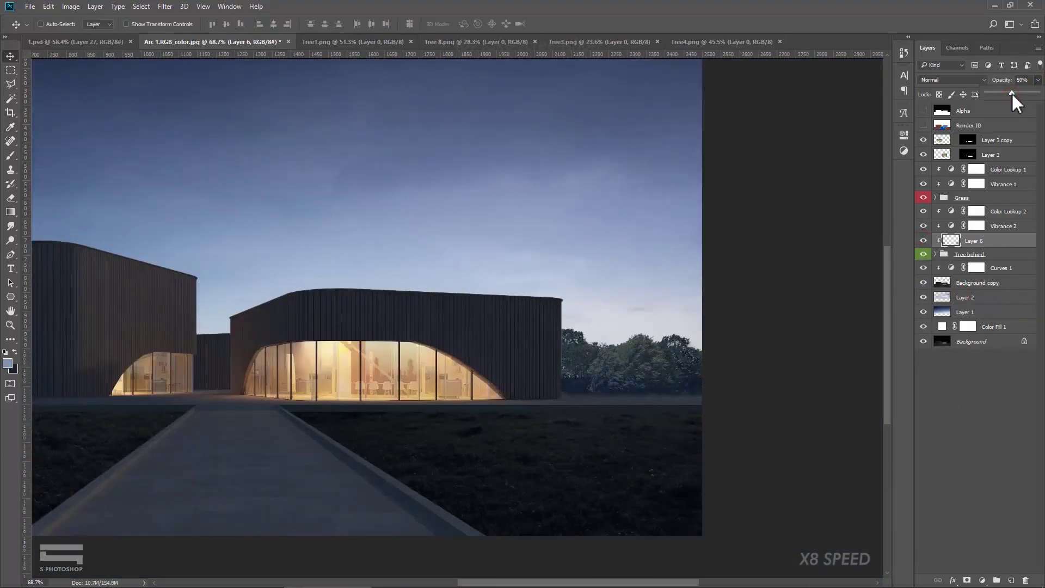
pyautogui.hotkey('ctrl', '0')
pyautogui.click(977, 283)
# - Bend the Curves 2 curve upward to brighten the trees
pyautogui.press('m')
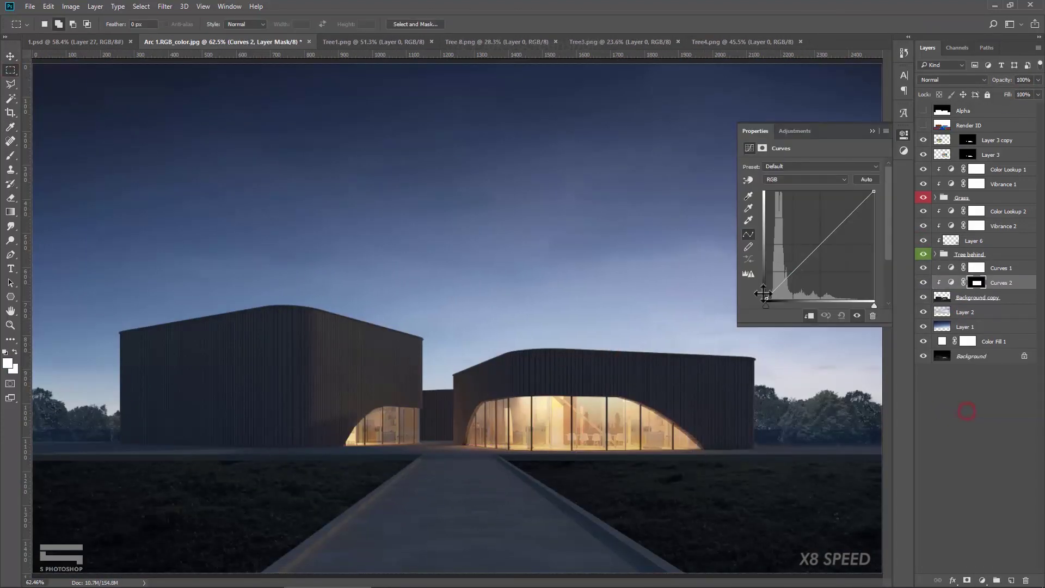
pyautogui.moveTo(843, 222); pyautogui.dragTo(842, 198)
pyautogui.moveTo(790, 273); pyautogui.dragTo(791, 266)
pyautogui.click(872, 131)
# - Paint out part of the brightening with a black brush
pyautogui.press('b')
pyautogui.press('x')
pyautogui.rightClick(576, 308)
pyautogui.click(730, 353)
# - Paste in a new tree, position it, and clip a Color Lookup adjustment to it
pyautogui.hotkey('ctrl', 'v')
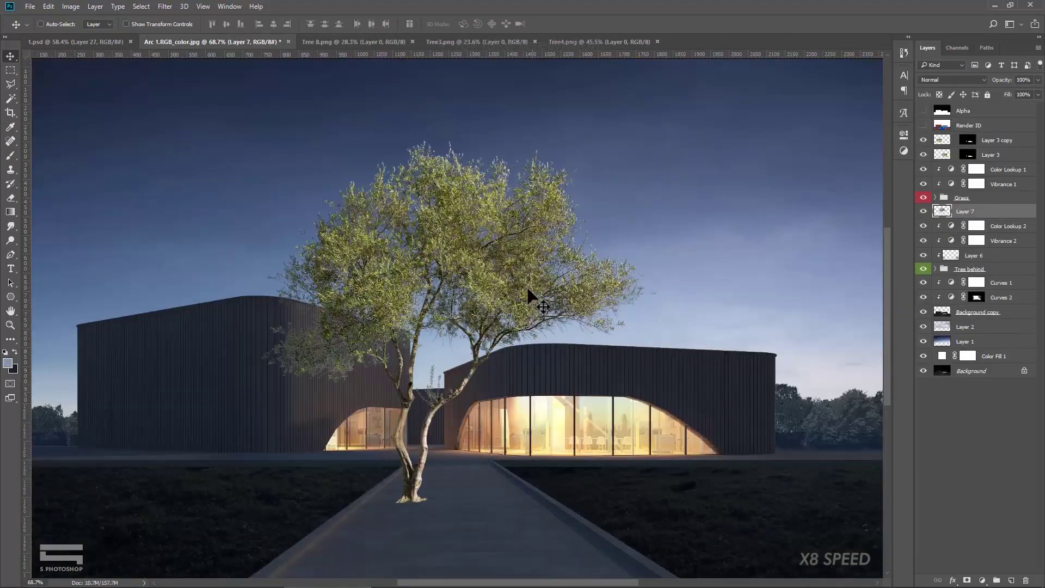
pyautogui.hotkey('ctrl', 't')
pyautogui.press('Return')
pyautogui.click(980, 580)
pyautogui.click(952, 508)
pyautogui.keyDown('alt'); pyautogui.click(932, 219); pyautogui.keyUp('alt')
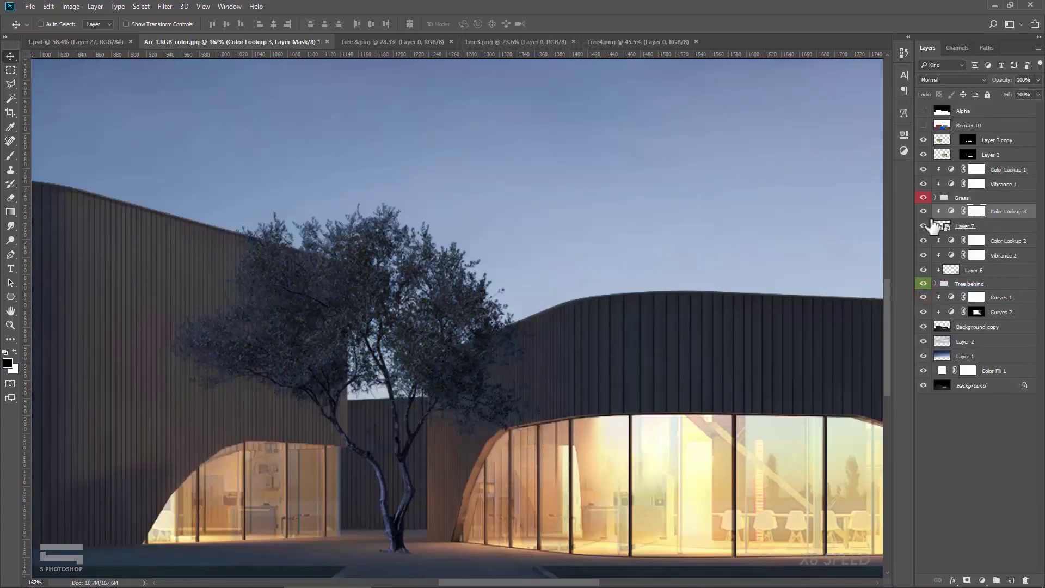
# - Bring the Tree 8 image into the render and place it on the right of the lawn
pyautogui.scroll(-3, 500, 412)
pyautogui.scroll(5, 532, 425)
pyautogui.press('v')
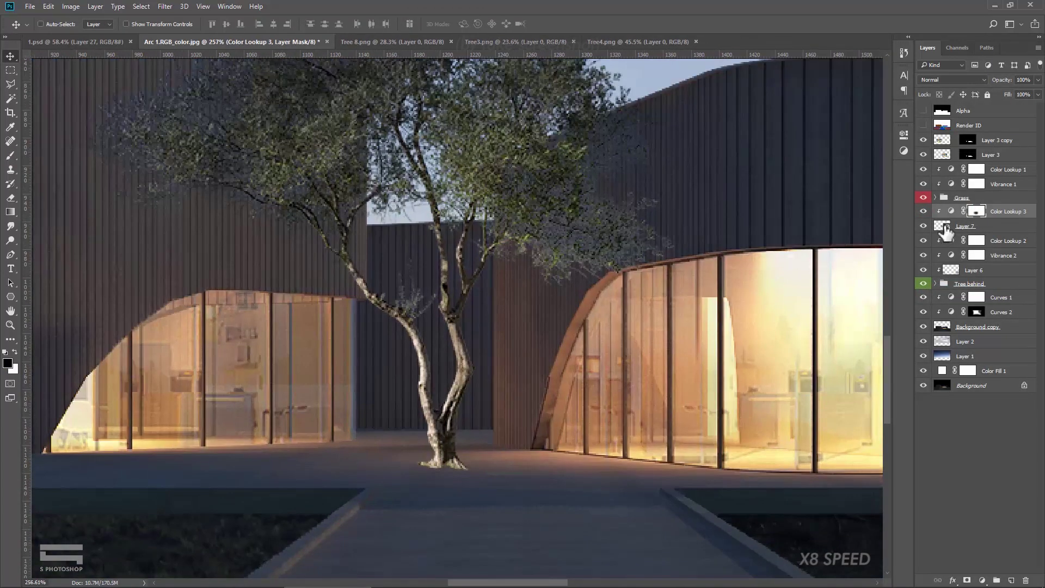
pyautogui.scroll(-4, 457, 471)
pyautogui.scroll(-2, 460, 387)
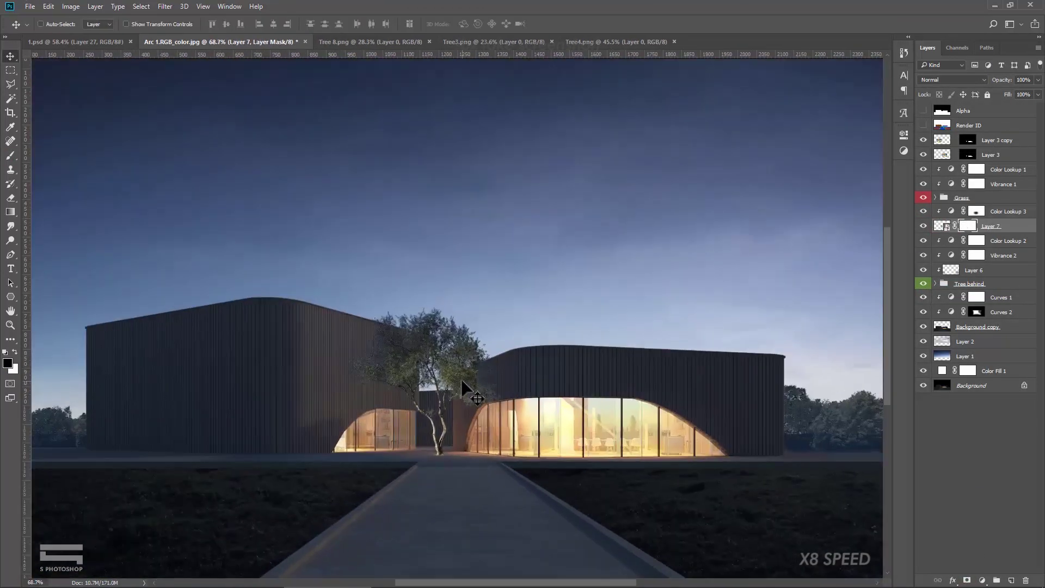
pyautogui.click(376, 42)
pyautogui.moveTo(460, 306); pyautogui.dragTo(217, 42)
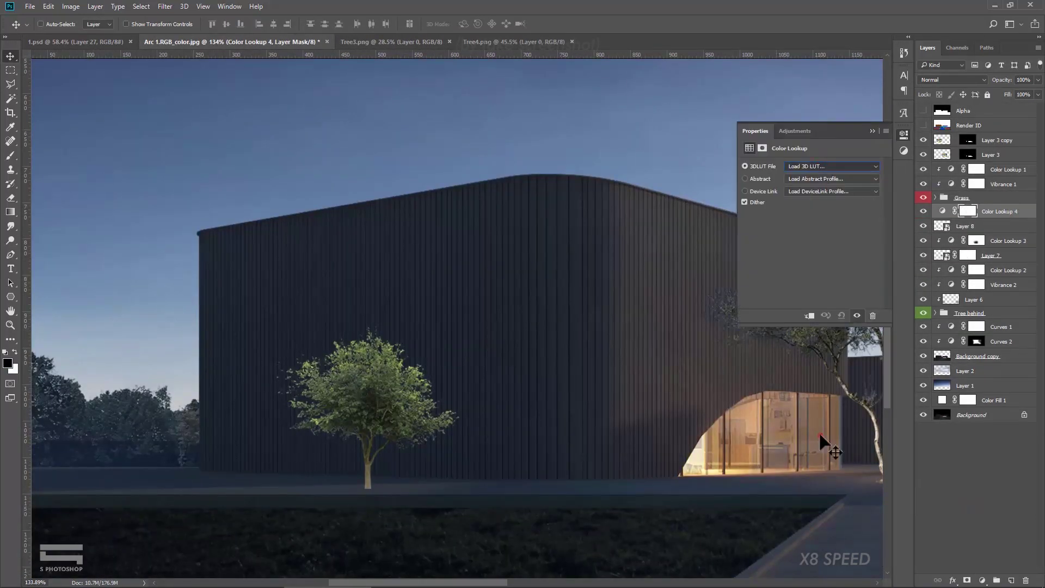
pyautogui.moveTo(676, 316); pyautogui.dragTo(729, 322)
# - Duplicate the darkening adjustment at 90% opacity and clip it to the new tree
pyautogui.rightClick(1007, 226)
pyautogui.click(893, 138)
pyautogui.press('Return')
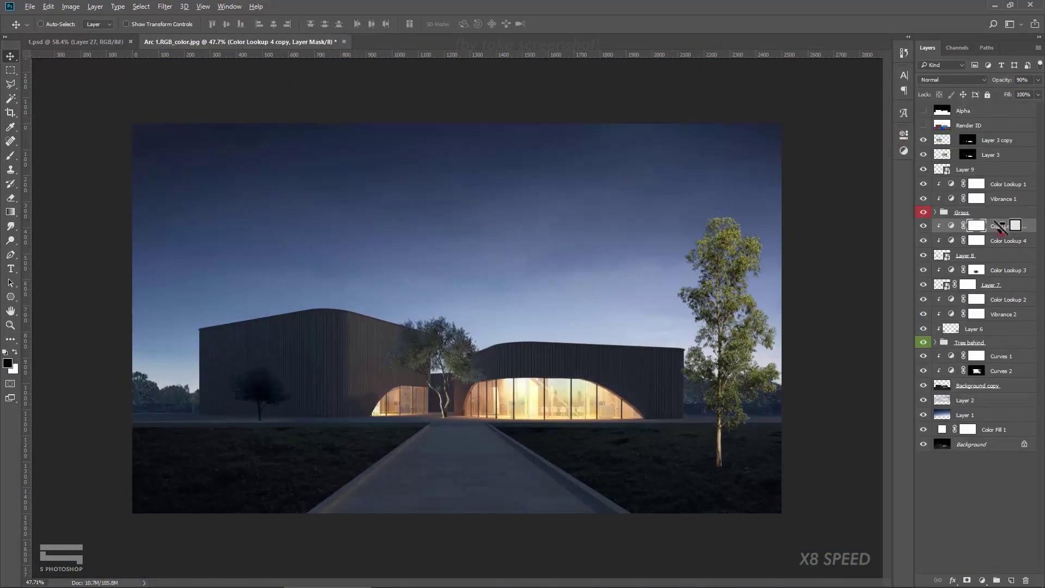
pyautogui.moveTo(1007, 226); pyautogui.dragTo(1014, 168)
pyautogui.press('9')
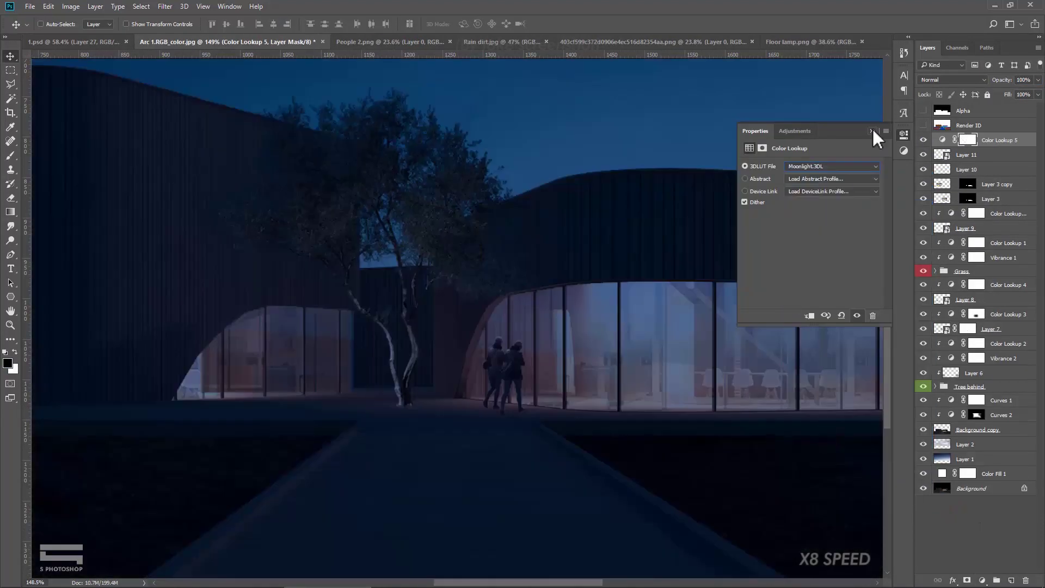
# - Clip Color Lookup 5 to the people, adjust its opacity, and group the people layers
pyautogui.rightClick(1007, 140)
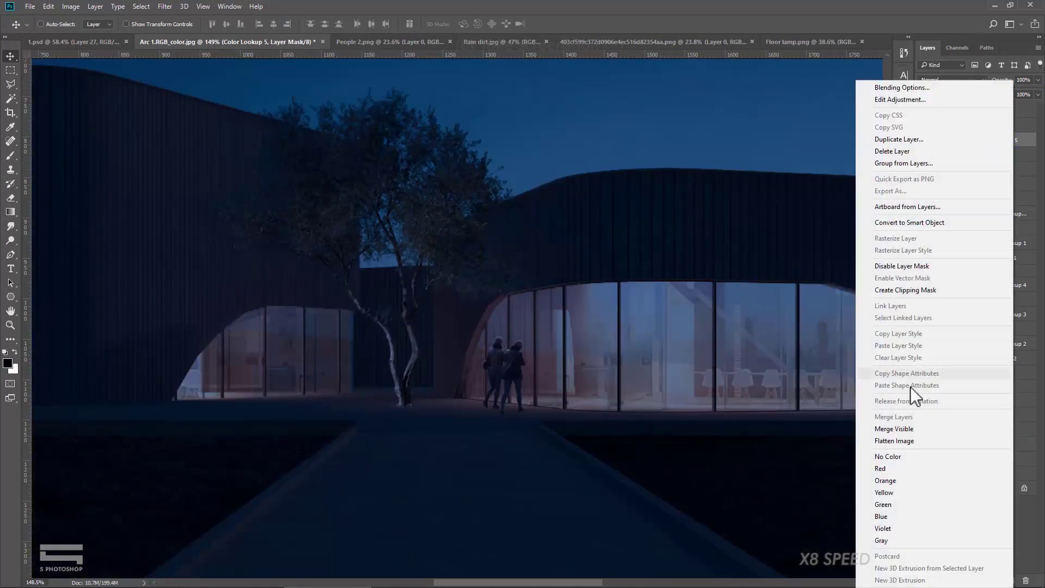
pyautogui.click(910, 386)
pyautogui.click(1023, 79)
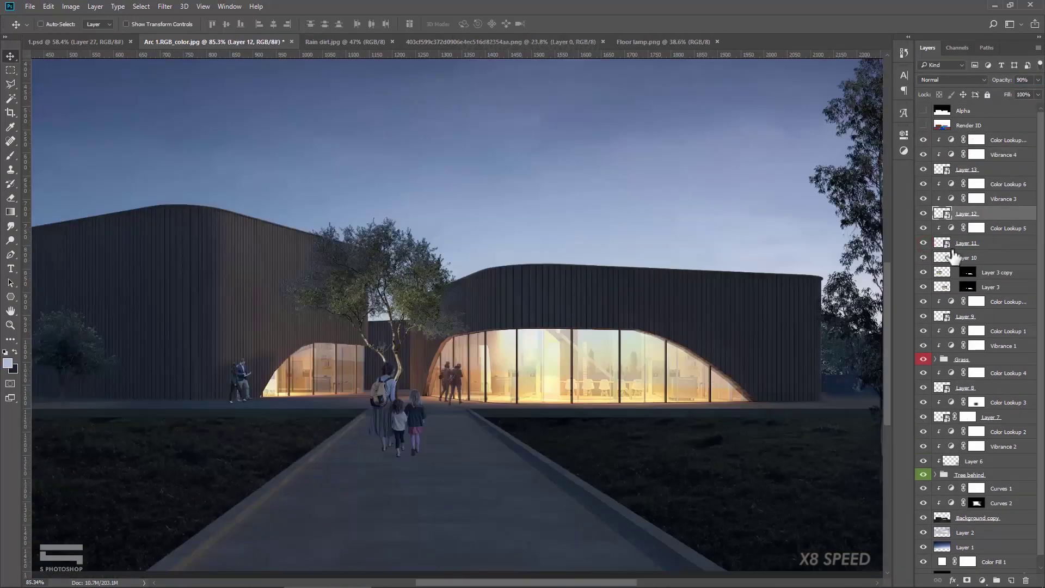
pyautogui.hotkey('ctrl', 'g')
pyautogui.click(923, 139)
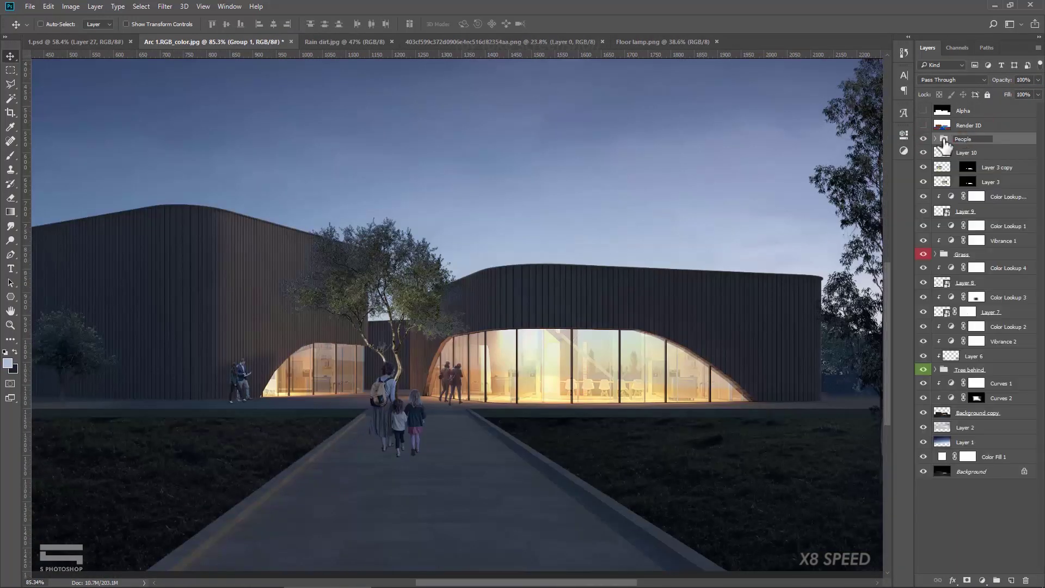
# - Select the whole image and open a menu from the menu bar
pyautogui.scroll(-1, 492, 337)
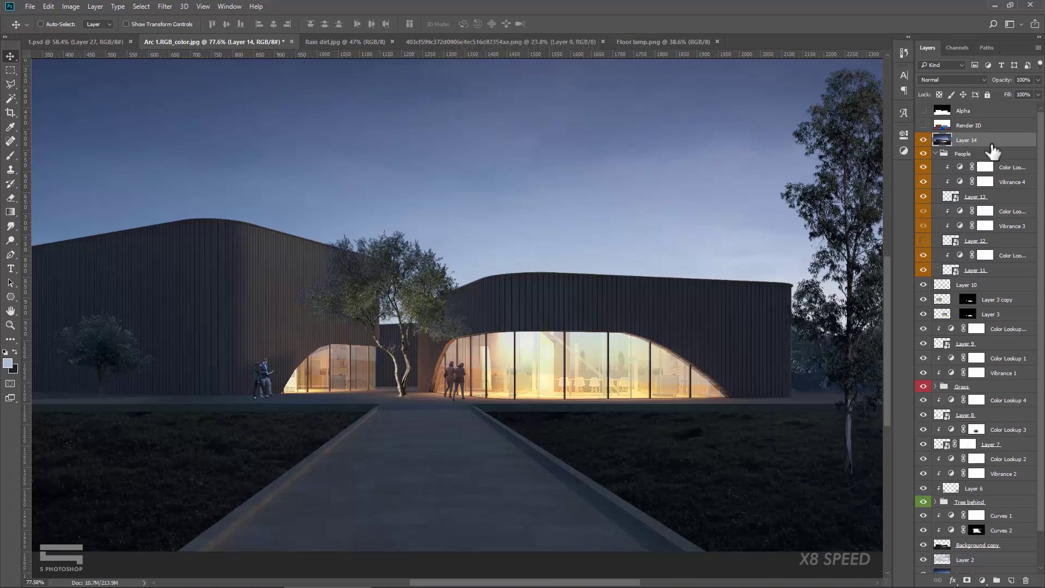
pyautogui.scroll(-5, 599, 327)
pyautogui.hotkey('ctrl', 'a')
pyautogui.click(71, 7)
# - Outline the walkway ground area with the Polygonal Lasso
pyautogui.click(11, 84)
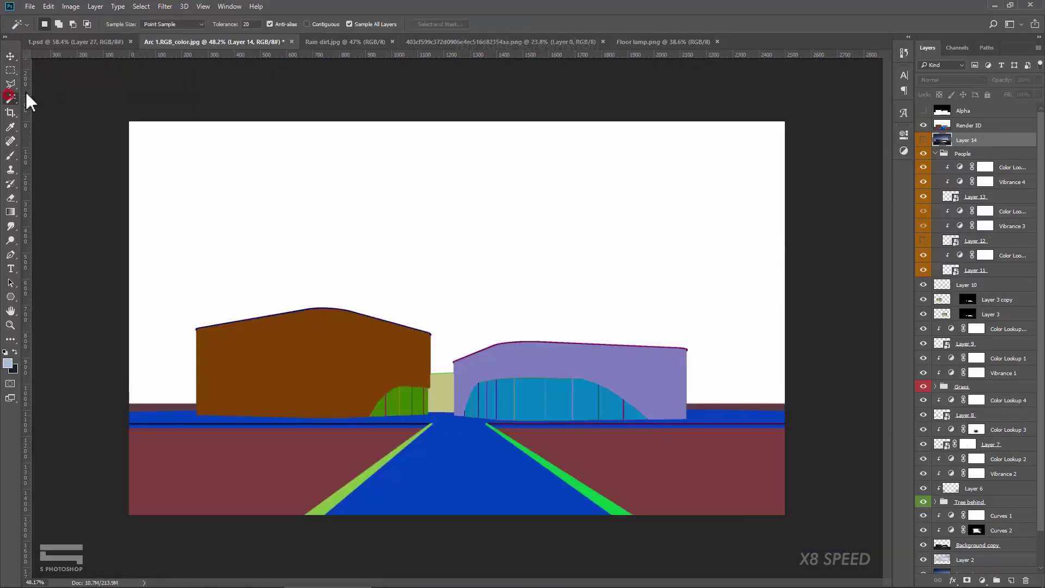
pyautogui.scroll(4, 479, 381)
pyautogui.click(824, 346)
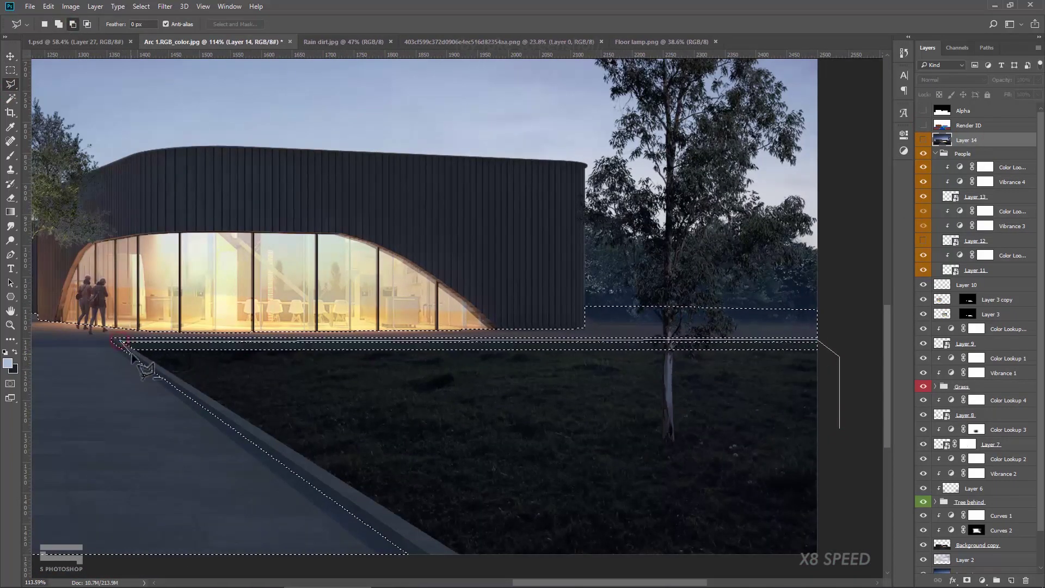
pyautogui.hscroll(-10, 145, 371)
pyautogui.click(124, 361)
pyautogui.doubleClick(127, 393)
pyautogui.hscroll(10, 553, 375)
pyautogui.scroll(3, 553, 376)
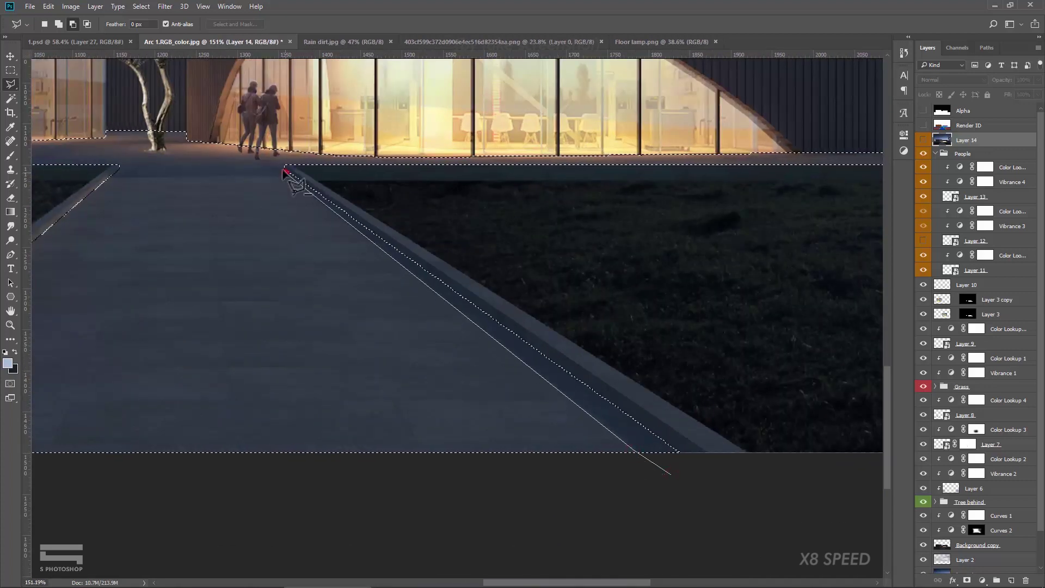
pyautogui.click(284, 165)
pyautogui.hscroll(-10, 284, 165)
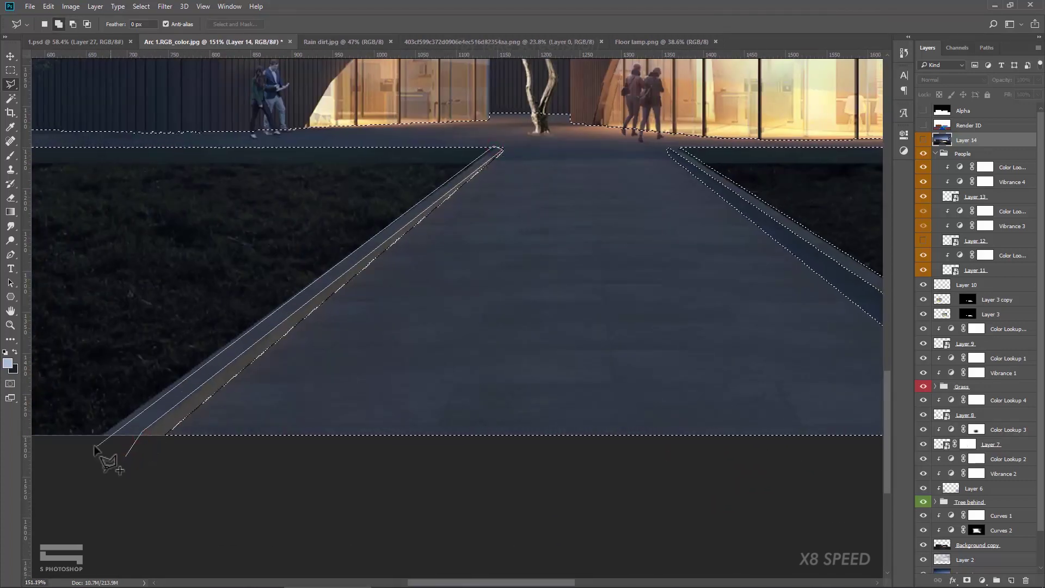
pyautogui.doubleClick(94, 449)
# - Paste the building into the walkway selection, flip it vertically, and close the copied dirt texture
pyautogui.hotkey('ctrl', '0')
pyautogui.click(49, 6)
pyautogui.click(71, 113)
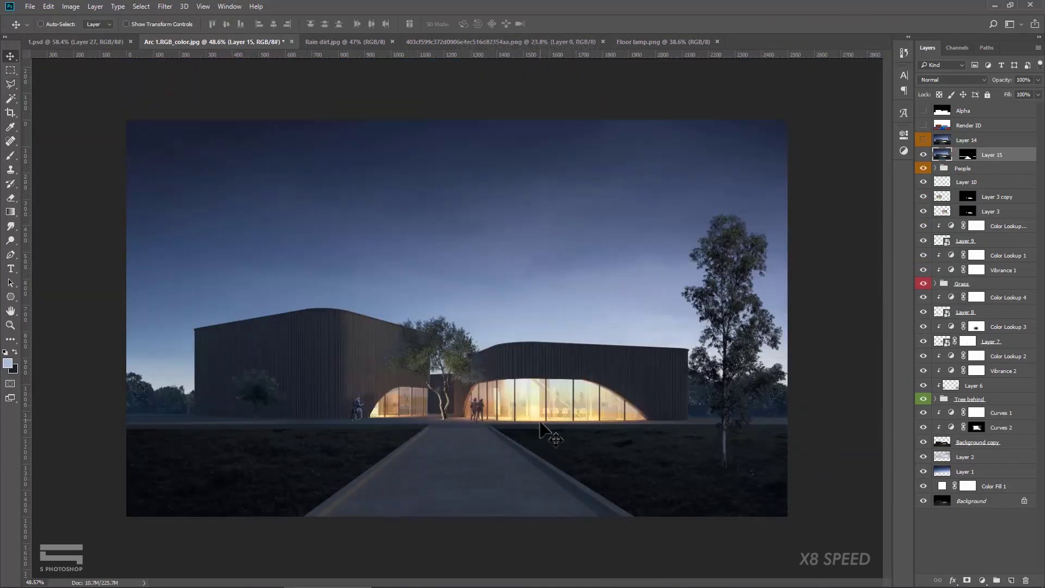
pyautogui.press('Return')
pyautogui.scroll(3, 484, 406)
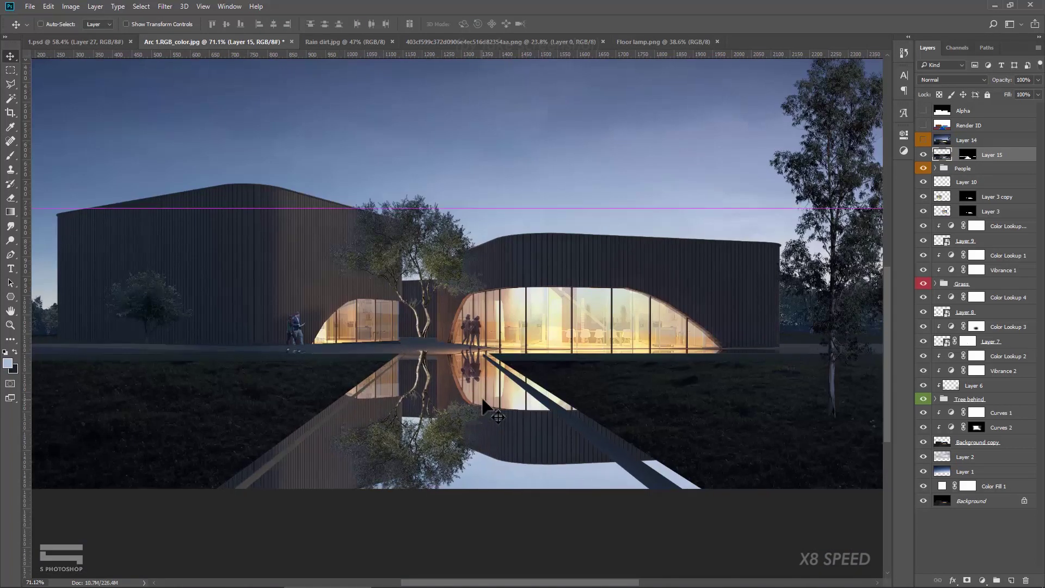
pyautogui.click(602, 41)
# - Paste the dirt texture, rotate it 90 degrees, and distort it into the path's perspective
pyautogui.hotkey('ctrl', 'v')
pyautogui.hotkey('ctrl', 't')
pyautogui.rightClick(524, 344)
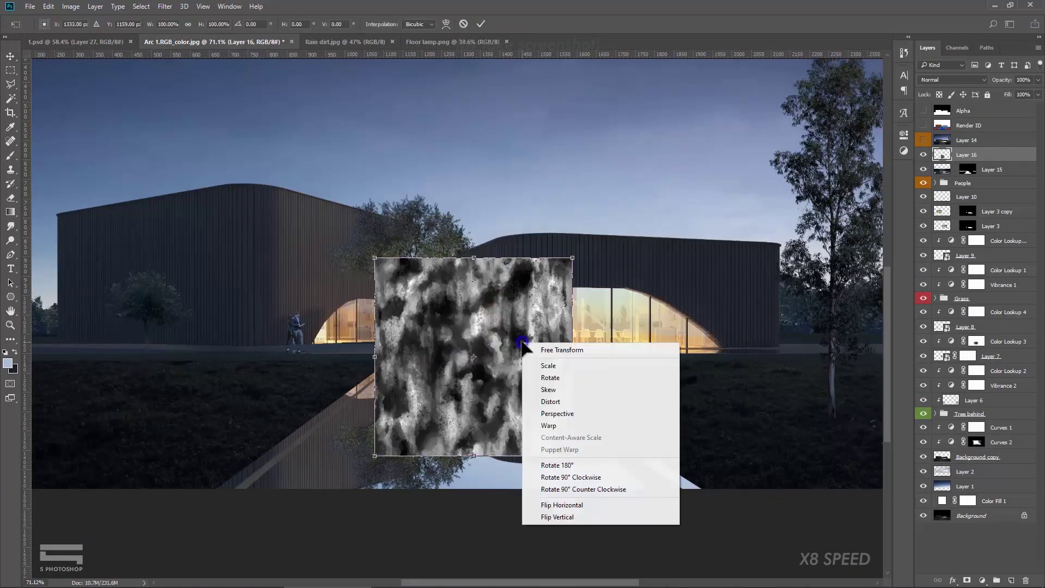
pyautogui.click(584, 482)
pyautogui.moveTo(466, 292); pyautogui.dragTo(465, 350)
pyautogui.moveTo(713, 350); pyautogui.dragTo(572, 335)
pyautogui.moveTo(217, 350); pyautogui.dragTo(350, 322)
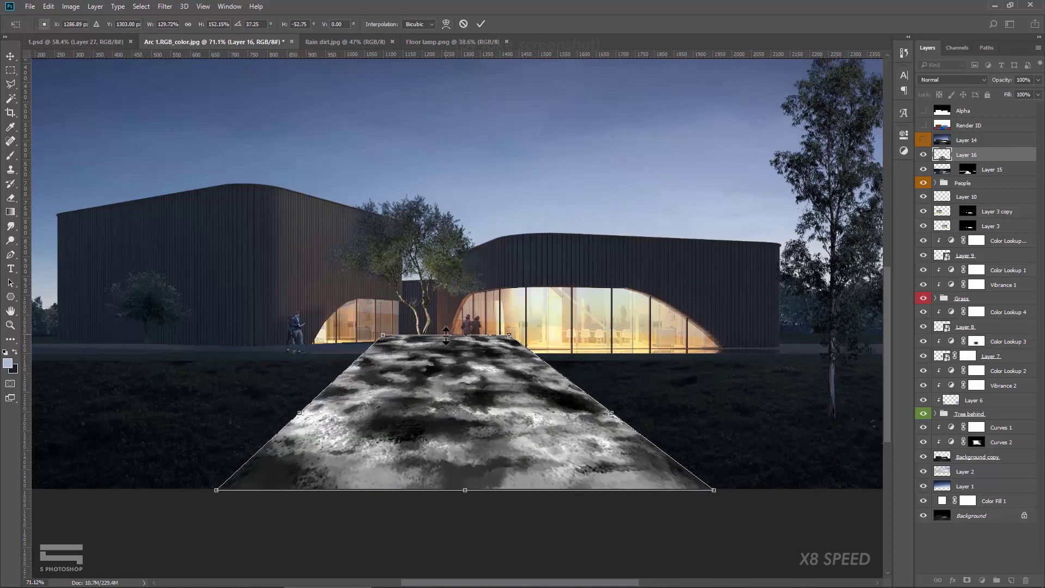
pyautogui.press('Return')
# - Copy the dirt texture into the reflection layer's mask and position it over the road
pyautogui.scroll(2, 456, 424)
pyautogui.hotkey('ctrl', '0')
pyautogui.click(48, 6)
pyautogui.click(924, 155)
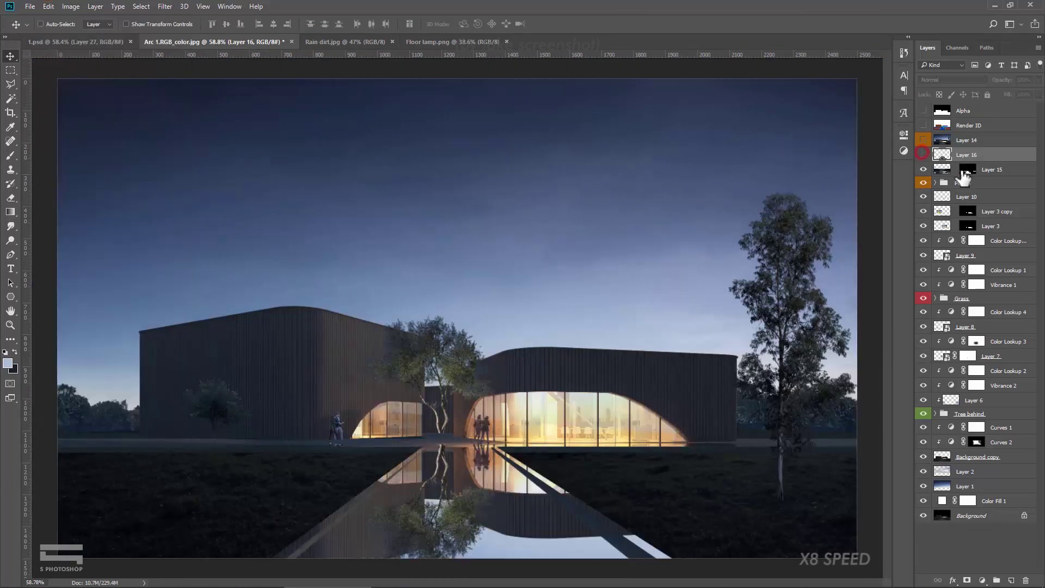
pyautogui.keyDown('alt'); pyautogui.click(967, 169); pyautogui.keyUp('alt')
pyautogui.moveTo(453, 520); pyautogui.dragTo(503, 519)
pyautogui.keyDown('alt'); pyautogui.click(968, 169); pyautogui.keyUp('alt')
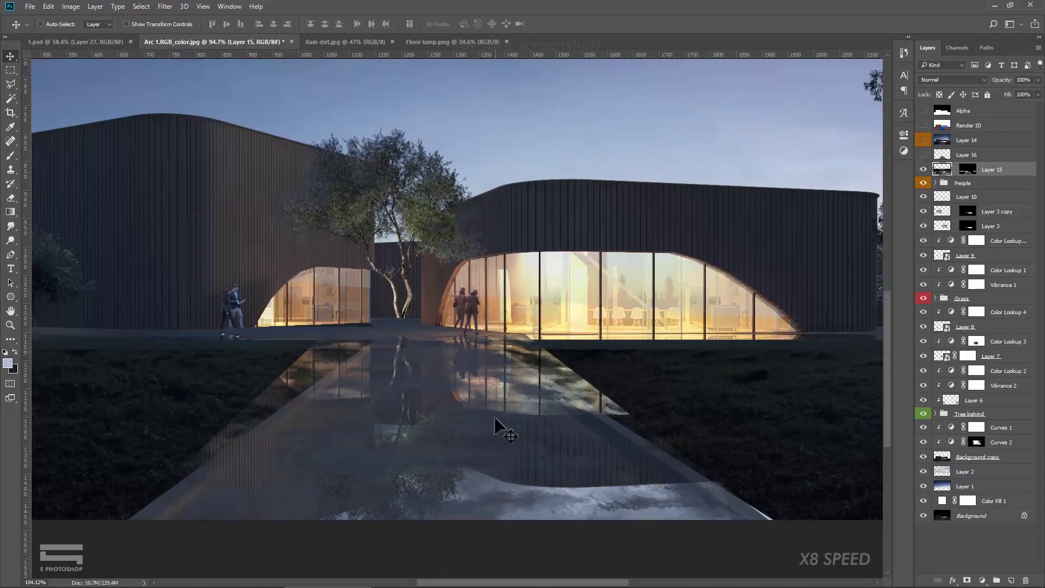
pyautogui.scroll(3, 455, 377)
pyautogui.keyDown('alt'); pyautogui.click(967, 169); pyautogui.keyUp('alt')
pyautogui.scroll(2, 563, 375)
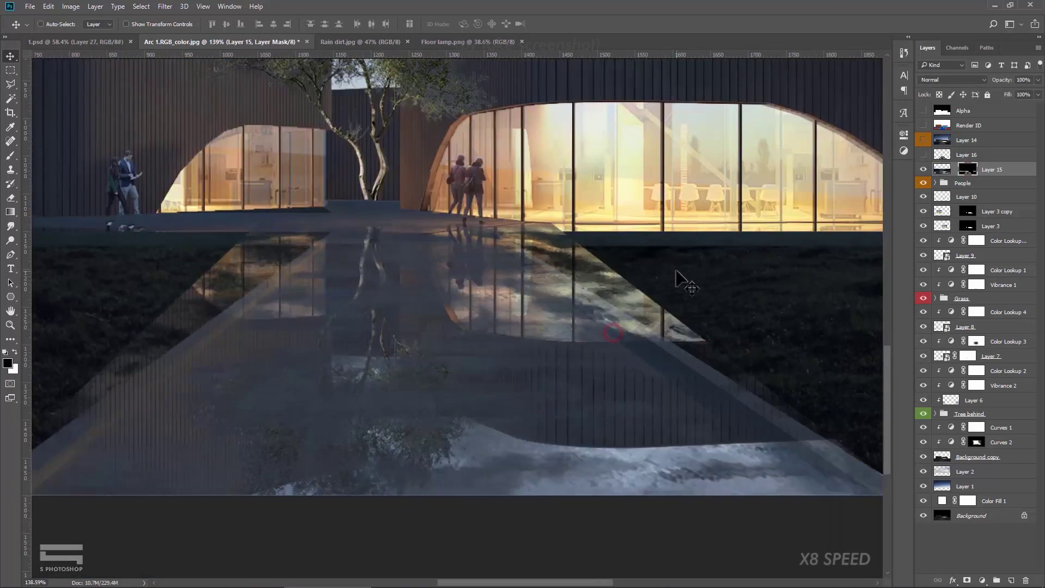
# - Lasso the grass beside the walkway to remove the reflection there
pyautogui.press('l')
pyautogui.click(400, 195)
pyautogui.click(492, 193)
pyautogui.click(850, 400)
pyautogui.click(863, 481)
pyautogui.scroll(-2, 772, 471)
pyautogui.moveTo(210, 497); pyautogui.dragTo(590, 361)
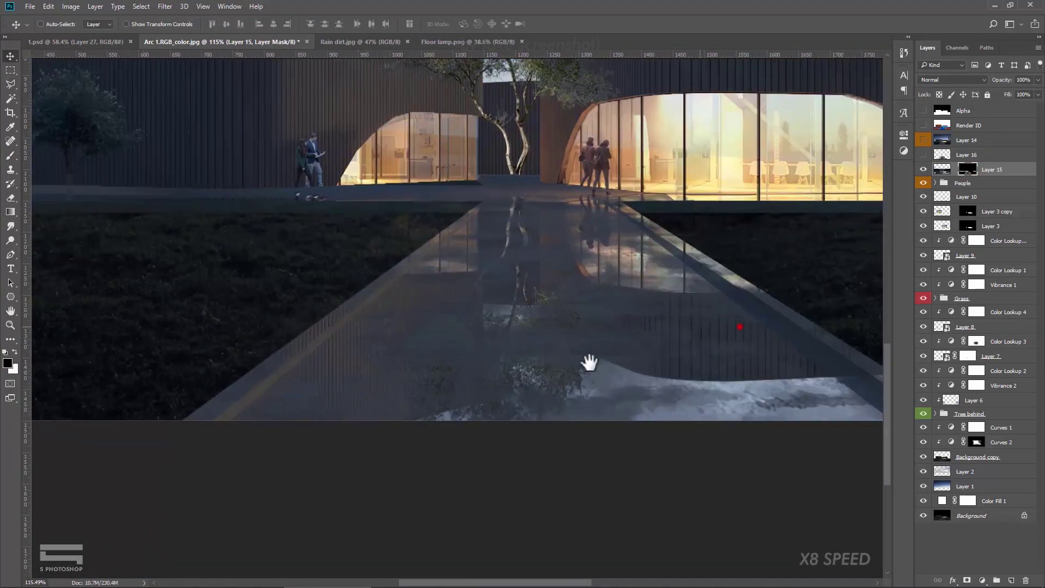
# - Paint the reflection mask with a soft brush sized 100, then 45
pyautogui.rightClick(422, 453)
pyautogui.doubleClick(422, 453)
pyautogui.scroll(3, 326, 234)
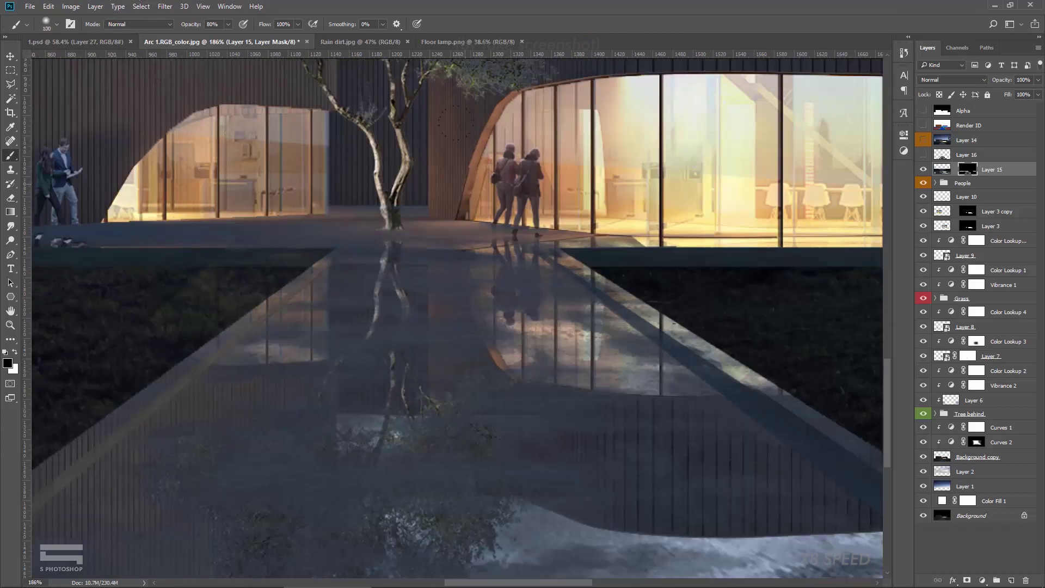
pyautogui.press('[')
pyautogui.press('[')
pyautogui.press('[')
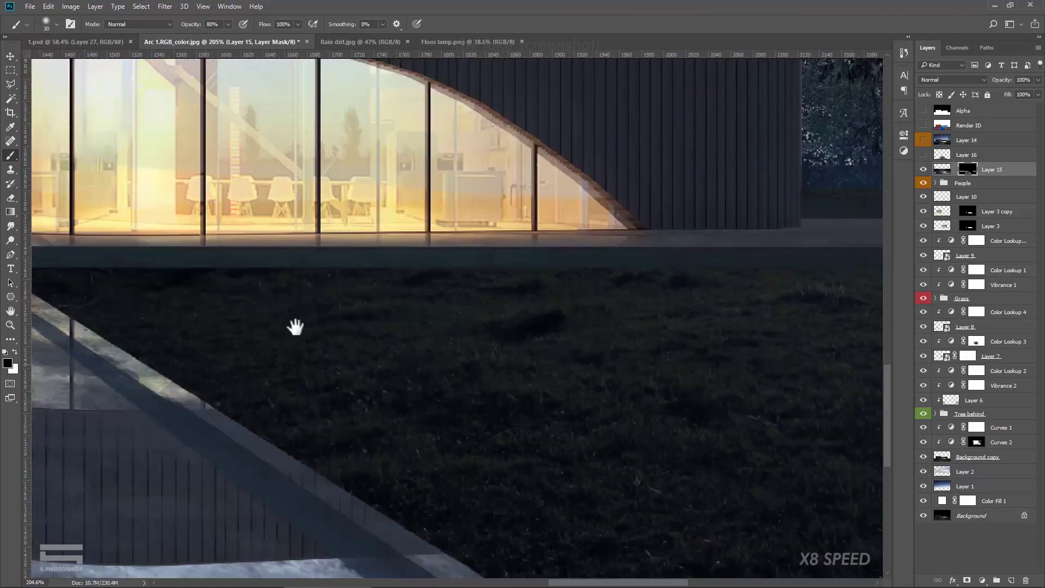
pyautogui.moveTo(294, 327); pyautogui.dragTo(817, 348)
pyautogui.press('[')
pyautogui.press('[')
pyautogui.press('[')
pyautogui.moveTo(340, 318)
pyautogui.mouseDown()
pyautogui.moveTo(399, 243)
pyautogui.moveTo(479, 261)
pyautogui.mouseUp()
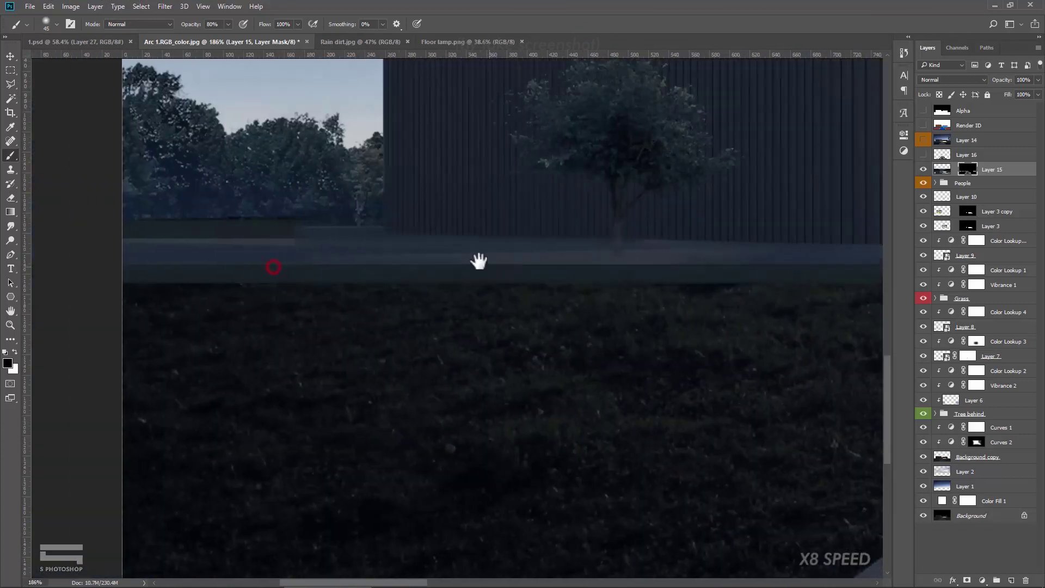
# - Enlarge the brush to 175 at 64% opacity and keep painting the mask
pyautogui.scroll(-2, 410, 272)
pyautogui.scroll(-2, 411, 272)
pyautogui.scroll(-1, 410, 272)
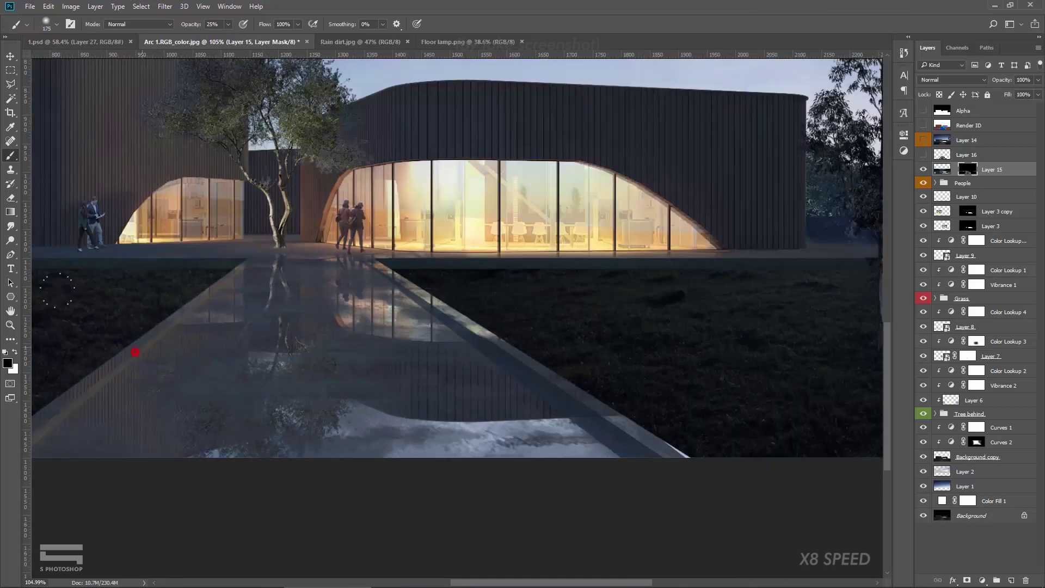
pyautogui.scroll(2, 571, 314)
pyautogui.press(']')
pyautogui.press(']')
pyautogui.press(']')
pyautogui.press('6')
pyautogui.press('4')
pyautogui.scroll(-2, 480, 301)
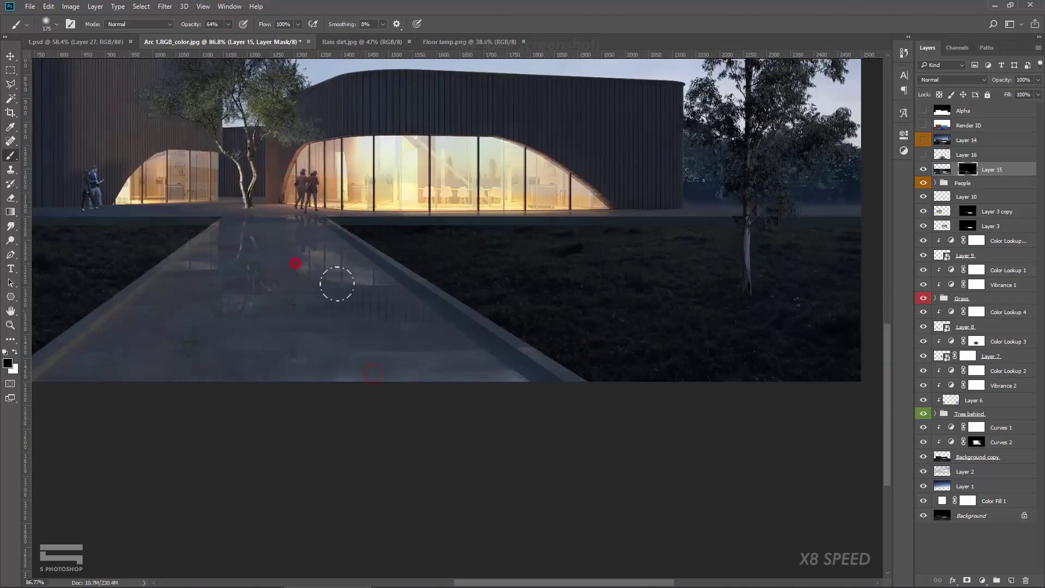
pyautogui.scroll(2, 337, 284)
# - Add a Curves adjustment clipped to the reflection and brighten it
pyautogui.press('v')
pyautogui.click(982, 581)
pyautogui.rightClick(974, 169)
pyautogui.click(933, 292)
pyautogui.moveTo(806, 228); pyautogui.dragTo(789, 196)
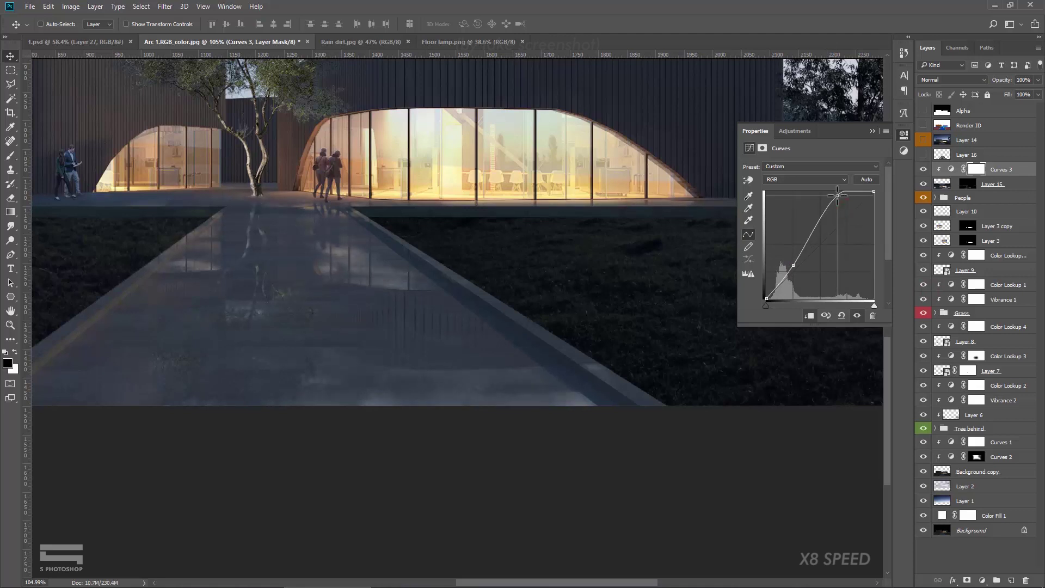
pyautogui.click(967, 184)
# - Group the mother and children layers in People and duplicate the group as a flipped reflection
pyautogui.press('b')
pyautogui.scroll(-3, 166, 210)
pyautogui.scroll(3, 435, 272)
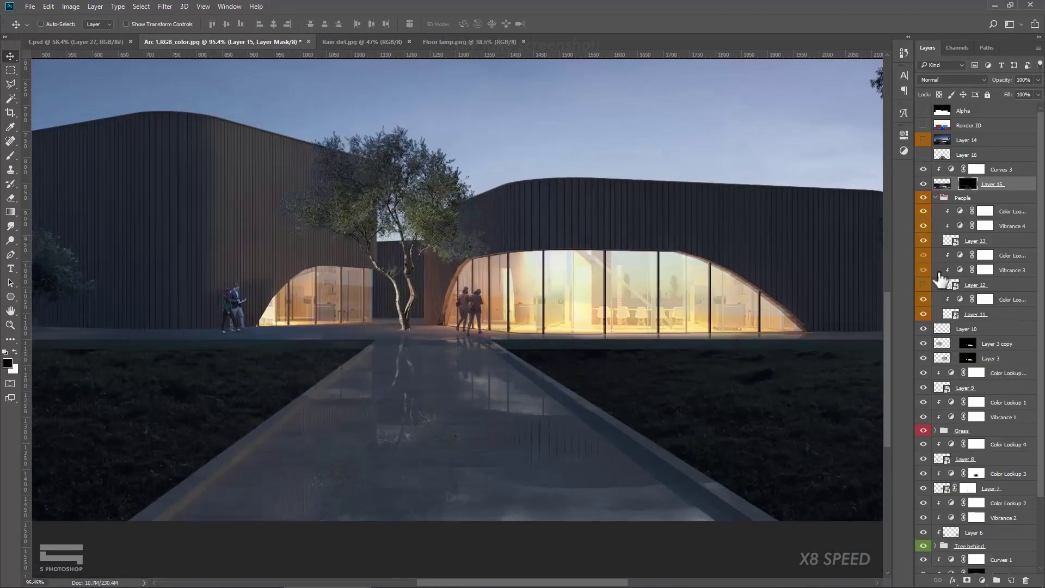
pyautogui.click(975, 285)
pyautogui.click(1038, 80)
pyautogui.hotkey('ctrl', 'g')
pyautogui.rightClick(1011, 262)
pyautogui.click(909, 257)
pyautogui.press('Return')
pyautogui.press('Return')
# - Finish masking the reflection, collapse People, and drag the floor lamp image into the render
pyautogui.scroll(2, 404, 335)
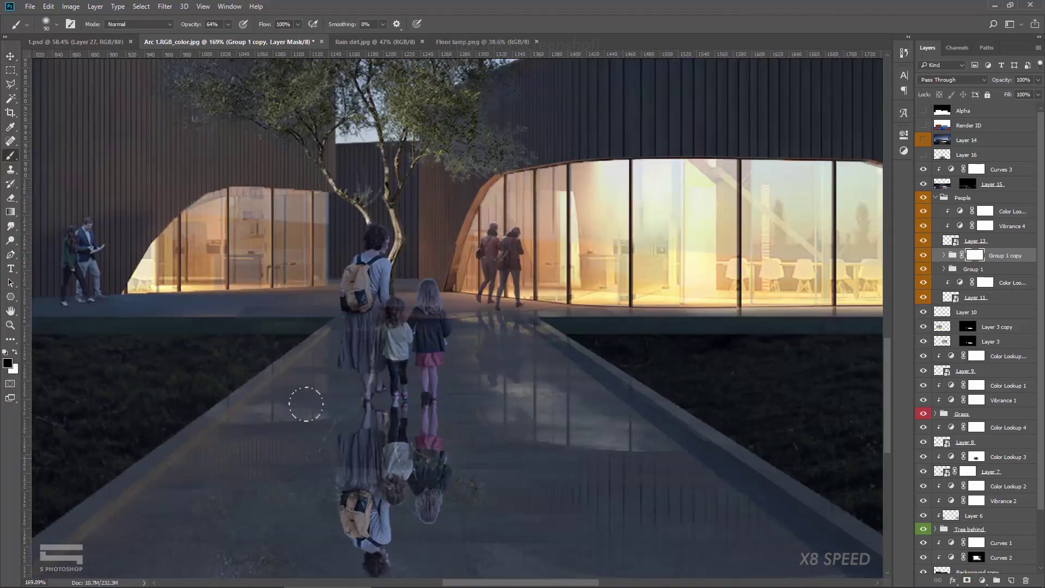
pyautogui.scroll(-3, 306, 404)
pyautogui.scroll(-3, 343, 371)
pyautogui.press('v')
pyautogui.scroll(2, 506, 401)
pyautogui.scroll(1, 455, 373)
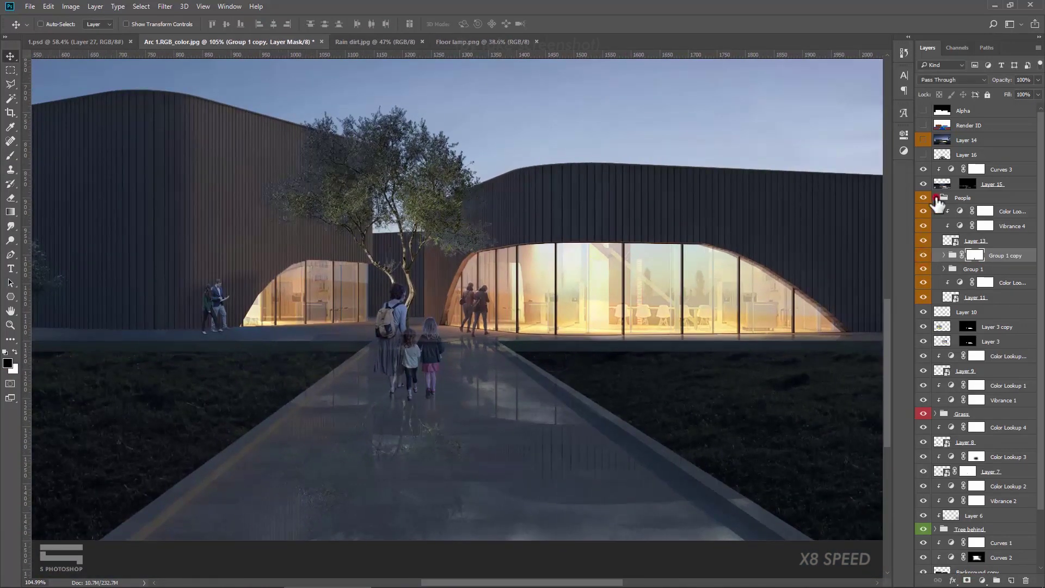
pyautogui.click(935, 197)
pyautogui.click(422, 42)
pyautogui.moveTo(479, 316); pyautogui.dragTo(228, 42)
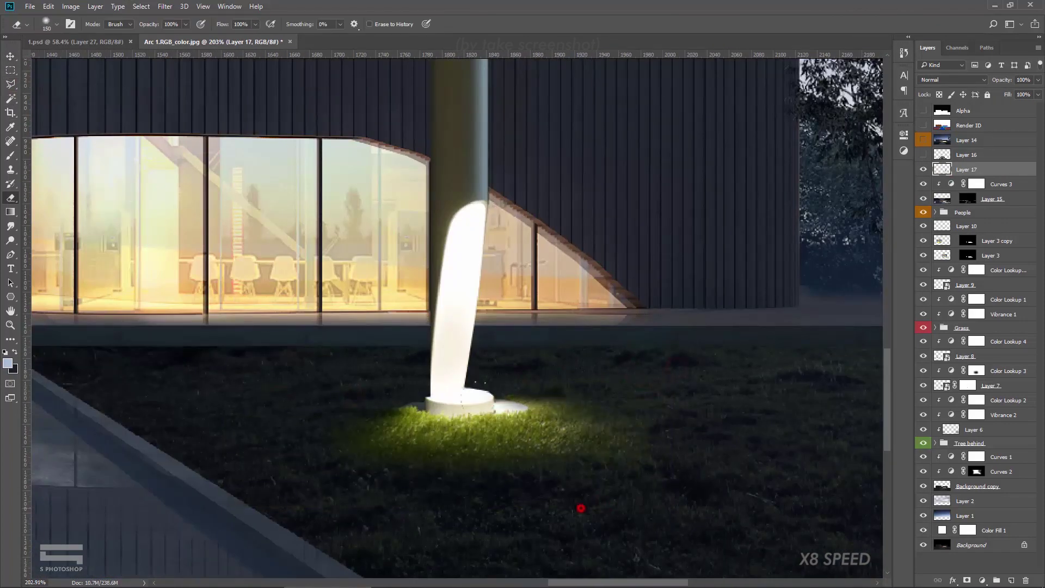
# - Convert the floor lamp layer to a smart object
pyautogui.rightClick(1002, 169)
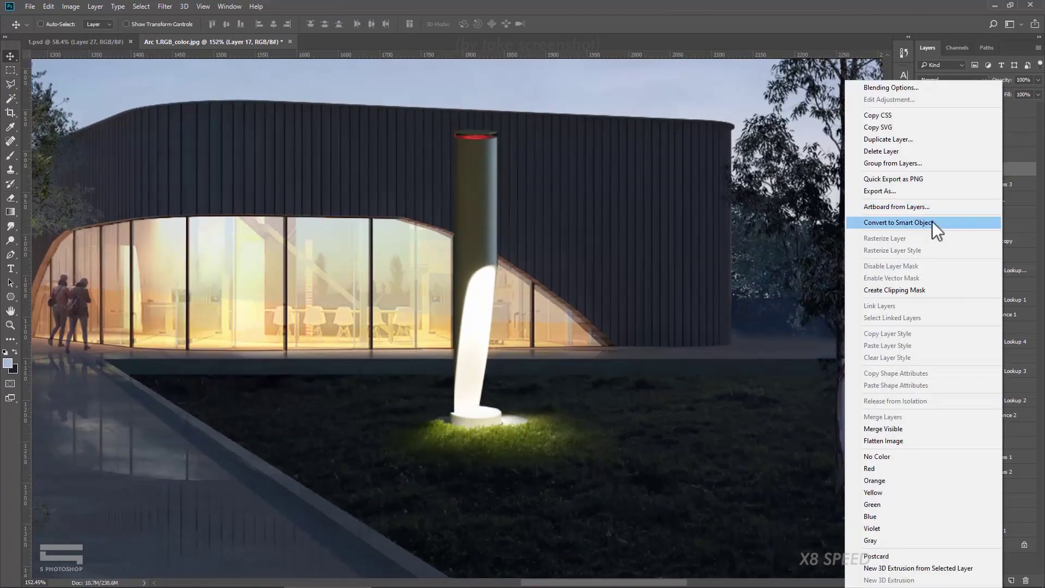
pyautogui.click(898, 222)
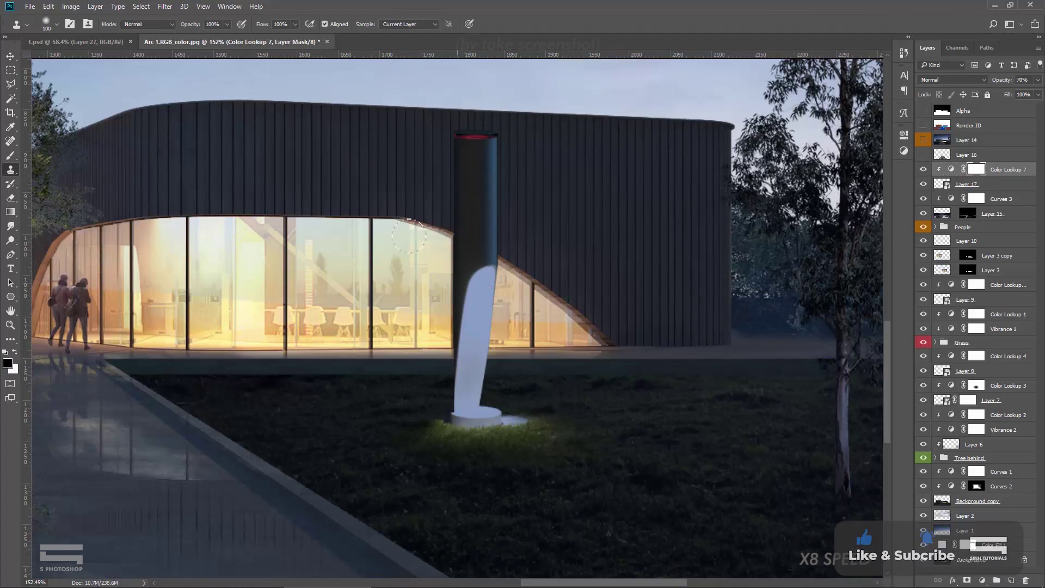
pyautogui.scroll(-5, 501, 388)
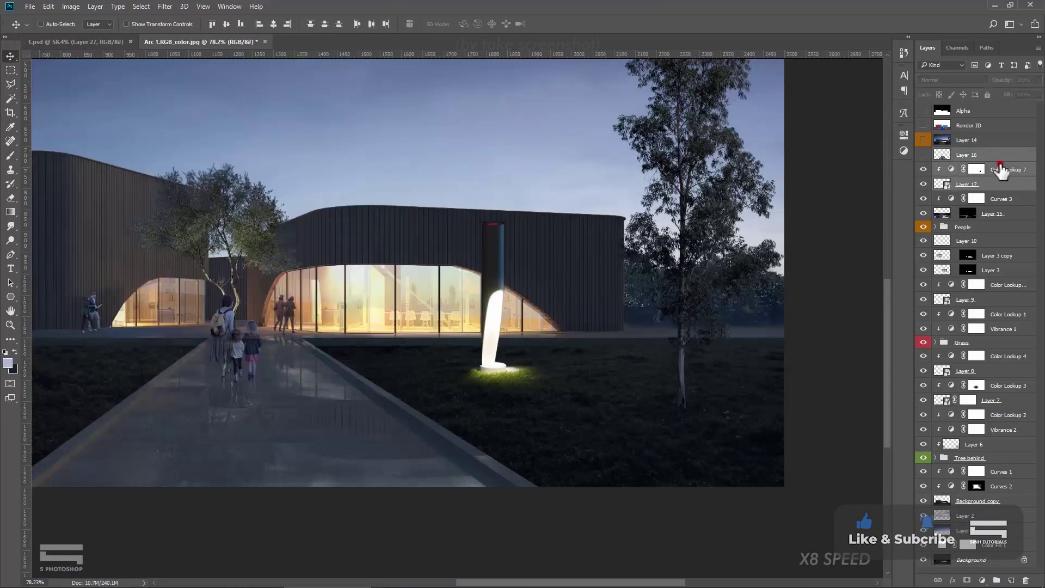
# - Duplicate the lamp, resize and place copies along the pavement, and group them
pyautogui.hotkey('ctrl', 't')
pyautogui.moveTo(545, 354); pyautogui.dragTo(544, 381)
pyautogui.hotkey('ctrl', 't')
pyautogui.press('Return')
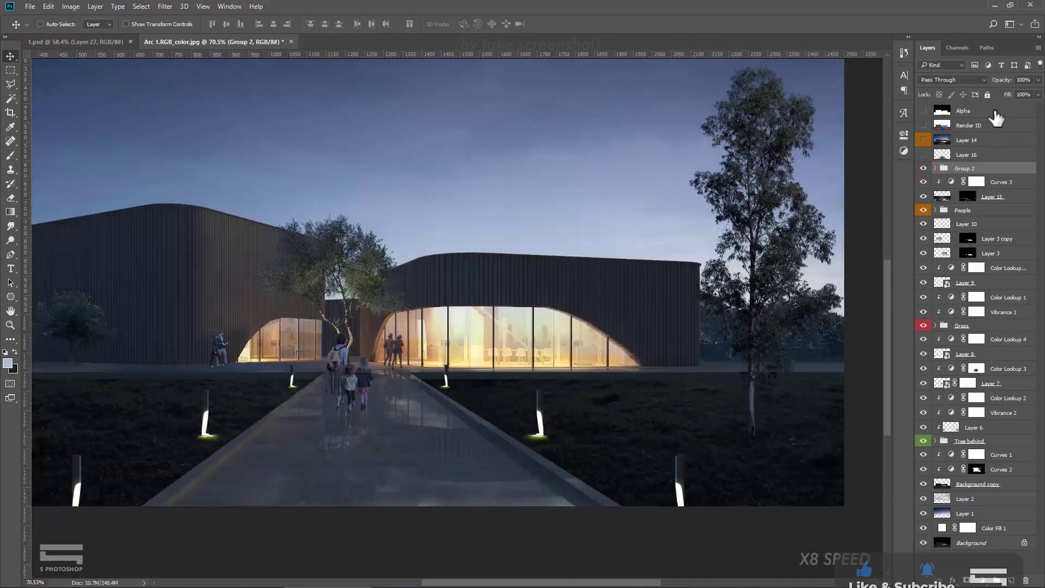
pyautogui.click(972, 170)
# - Sample the sky colour for the fog, squash the Fog layer into a low band, and duplicate it
pyautogui.click(567, 284)
pyautogui.moveTo(453, 109); pyautogui.dragTo(453, 303)
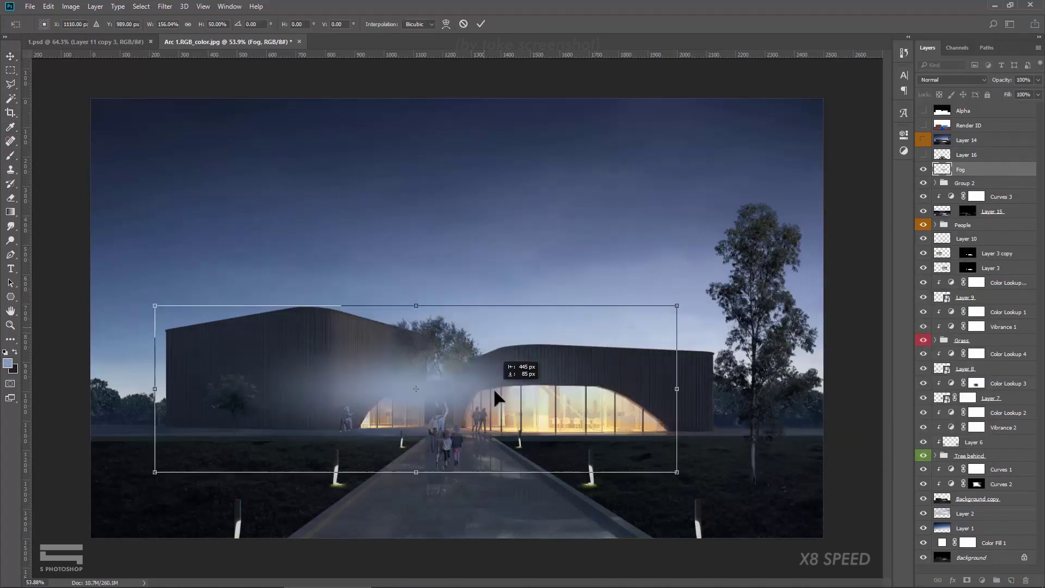
pyautogui.press('Return')
pyautogui.hotkey('ctrl', 'j')
pyautogui.hotkey('ctrl', '0')
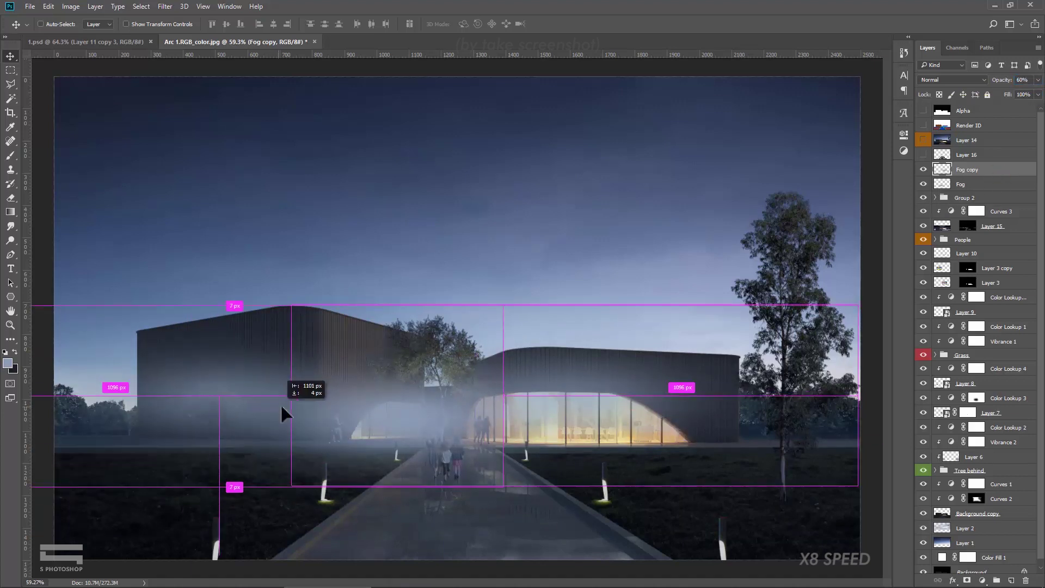
# - Merge the three fog layers, lower the fog toward the ground, and set its opacity to 50%
pyautogui.keyDown('shift'); pyautogui.click(968, 169); pyautogui.keyUp('shift')
pyautogui.rightClick(969, 169)
pyautogui.click(891, 393)
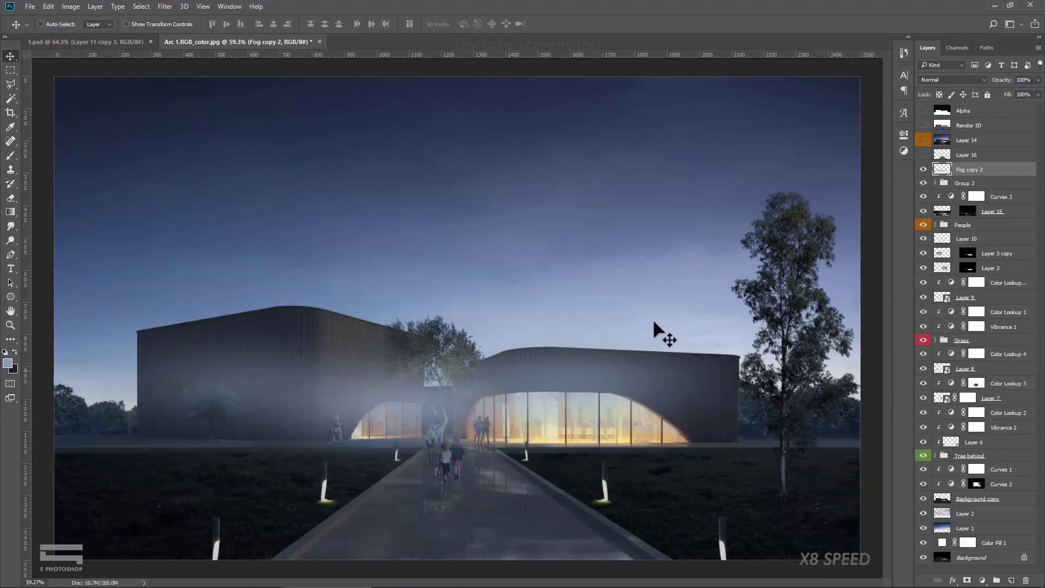
pyautogui.moveTo(542, 397); pyautogui.dragTo(544, 490)
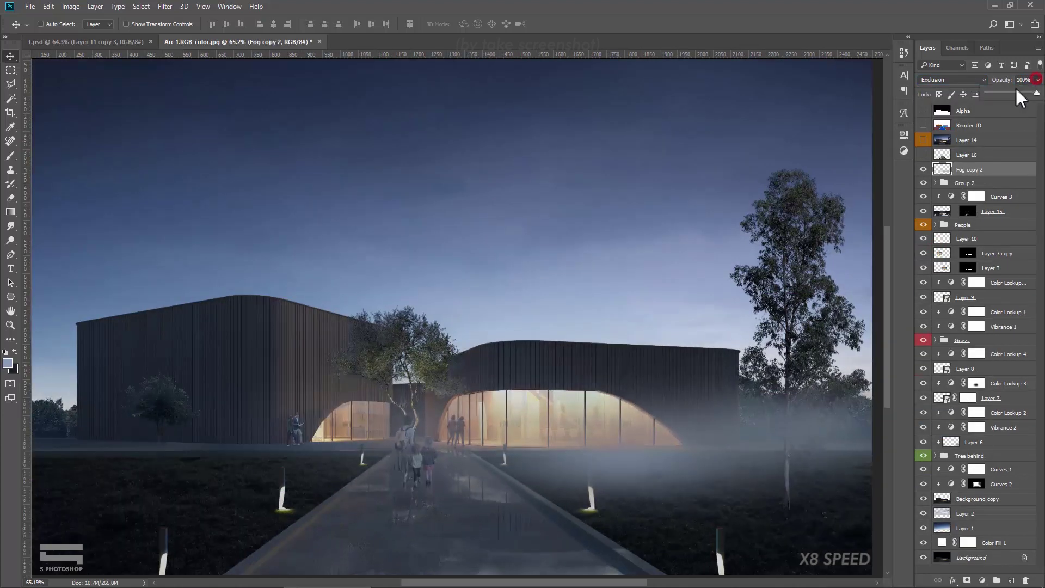
pyautogui.press('5')
pyautogui.scroll(2, 501, 432)
# - Duplicate the fog layer twice more and put the fog copies into a group
pyautogui.rightClick(969, 169)
pyautogui.press('Escape')
pyautogui.hotkey('ctrl', '0')
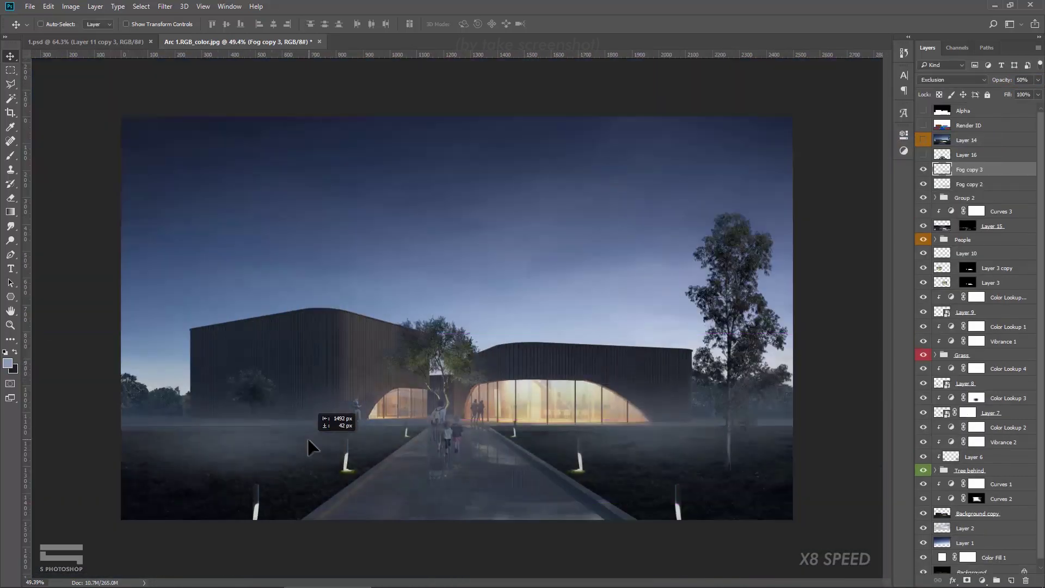
pyautogui.hotkey('ctrl', 'j')
pyautogui.hotkey('ctrl', 'j')
pyautogui.scroll(1, 454, 316)
pyautogui.keyDown('shift'); pyautogui.click(969, 199); pyautogui.keyUp('shift')
pyautogui.rightClick(1004, 184)
pyautogui.click(893, 174)
pyautogui.press('Return')
# - Add a Color Balance adjustment above the fog and a new empty layer for the glow
pyautogui.click(973, 461)
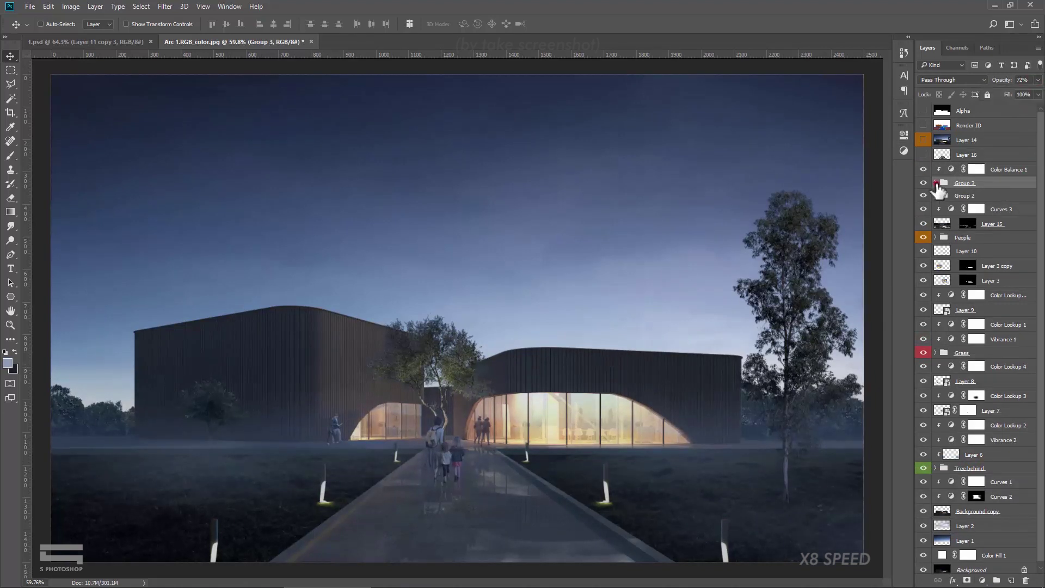
pyautogui.hotkey('ctrl', 'shift', 'alt', 'n')
pyautogui.scroll(1, 541, 401)
pyautogui.scroll(1, 541, 401)
# - Paint a large warm glow, stretch it up over the building entrance, and blend it in
pyautogui.click(613, 315)
pyautogui.press('b')
pyautogui.click(322, 361)
pyautogui.scroll(-1, 553, 373)
pyautogui.hotkey('ctrl', 't')
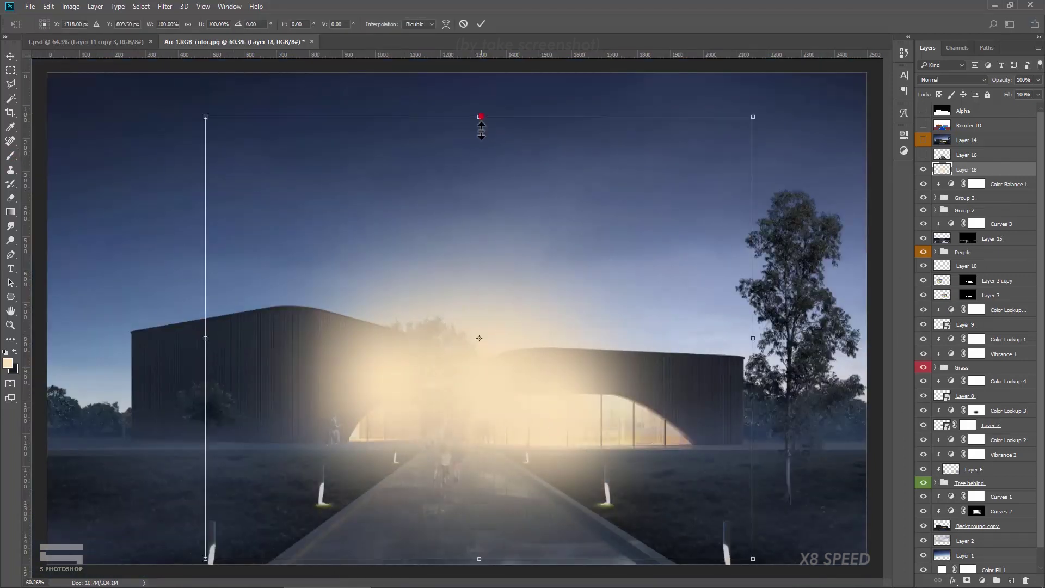
pyautogui.moveTo(481, 117); pyautogui.dragTo(481, 229)
pyautogui.press('Return')
pyautogui.click(953, 79)
pyautogui.click(954, 116)
# - Add a Solid Color fill layer in a very dark navy
pyautogui.click(982, 580)
pyautogui.click(934, 341)
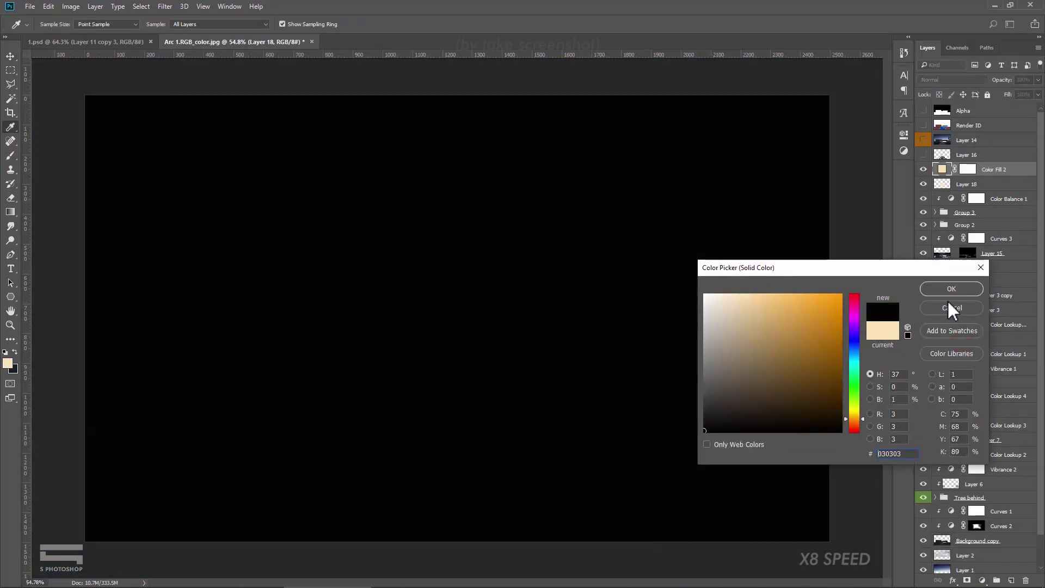
pyautogui.click(855, 345)
pyautogui.click(778, 423)
pyautogui.click(951, 289)
# - Mask out the navy fill's centre to form a vignette and set its opacity to 65%
pyautogui.press('v')
pyautogui.press('d')
pyautogui.click(967, 170)
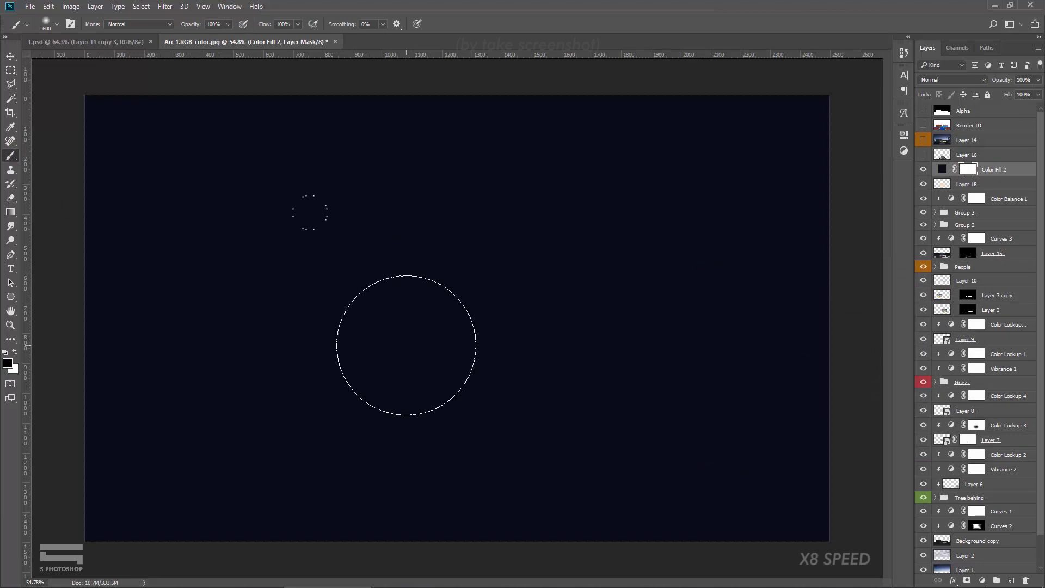
pyautogui.click(427, 310)
pyautogui.click(316, 319)
pyautogui.click(250, 303)
pyautogui.press('v')
pyautogui.press('6')
pyautogui.press('5')
pyautogui.click(1018, 169)
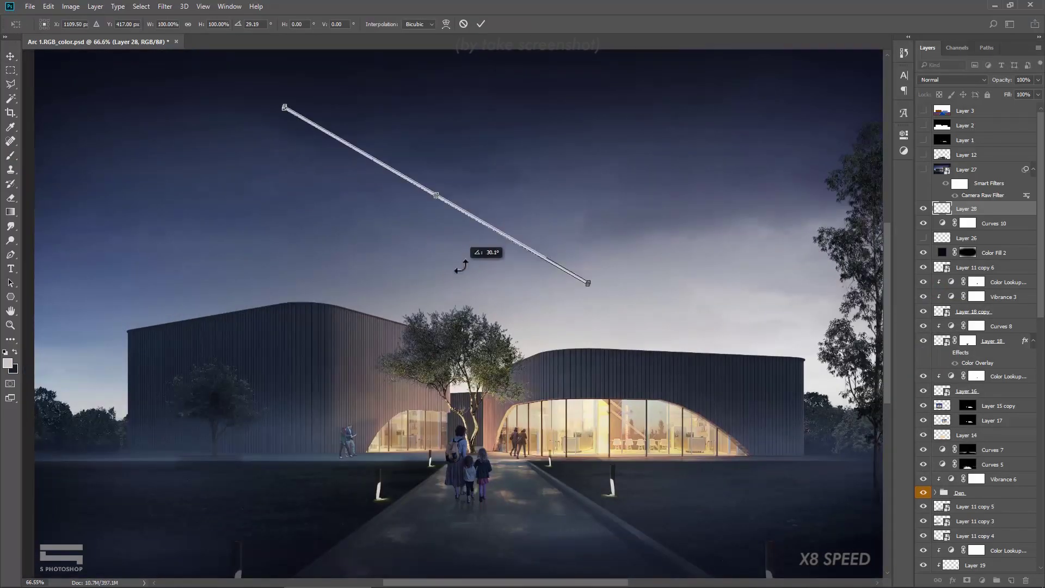
# - Trim and rotate the light streak in the sky
pyautogui.click(11, 199)
pyautogui.rightClick(544, 234)
pyautogui.click(583, 285)
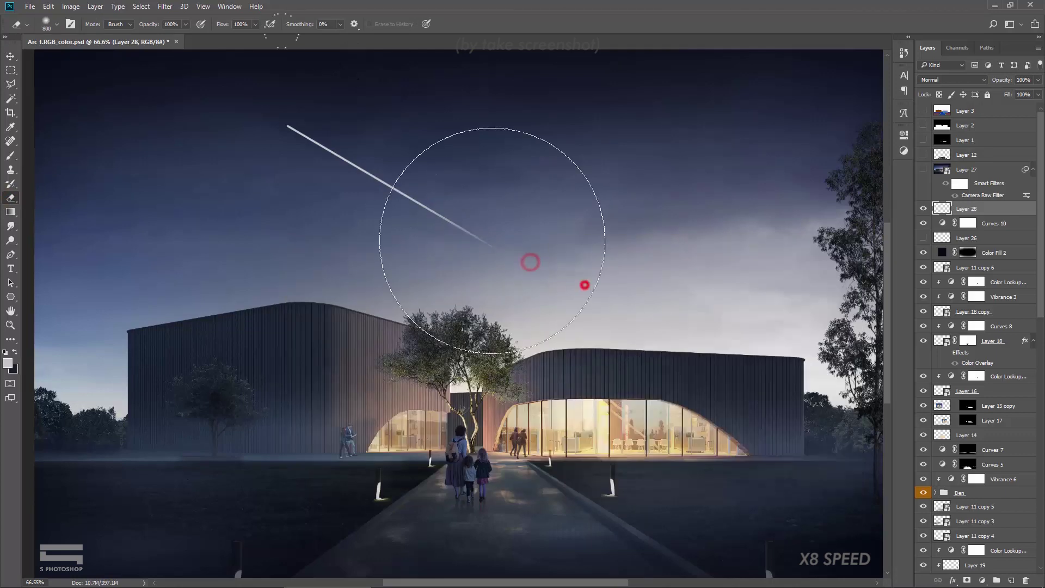
pyautogui.hotkey('ctrl', 't')
pyautogui.moveTo(596, 191); pyautogui.dragTo(584, 170)
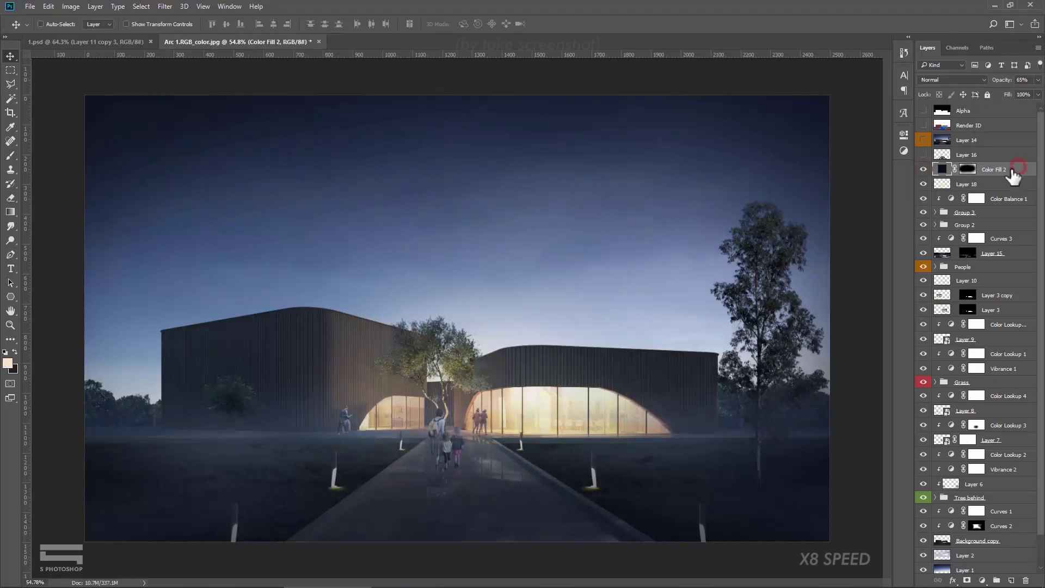
# - Convert the merged copy Layer 19 to a smart object and apply Camera Raw grading
pyautogui.rightClick(1011, 170)
pyautogui.click(898, 229)
pyautogui.click(164, 6)
pyautogui.click(222, 71)
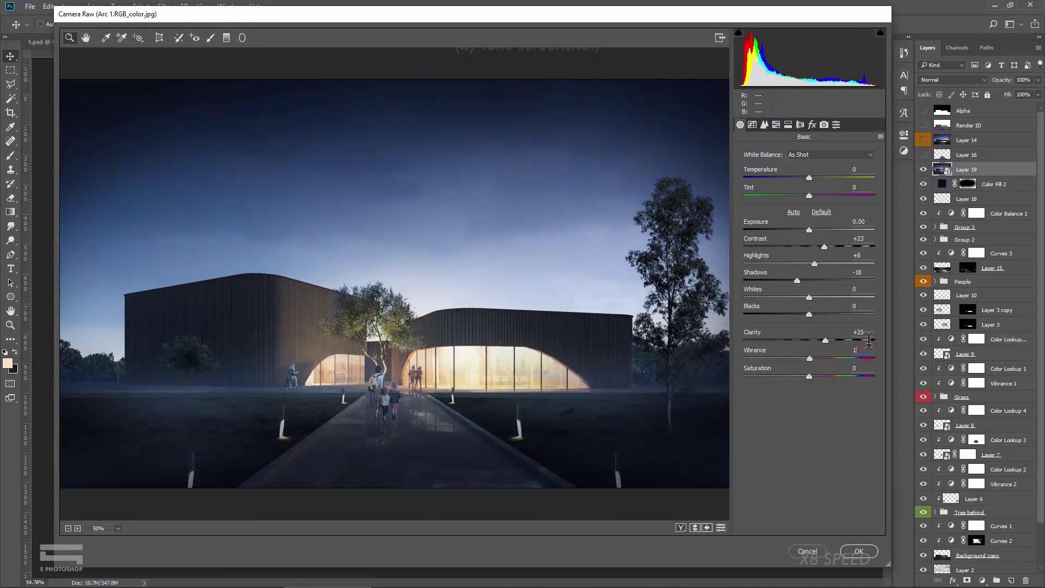
pyautogui.press('Return')
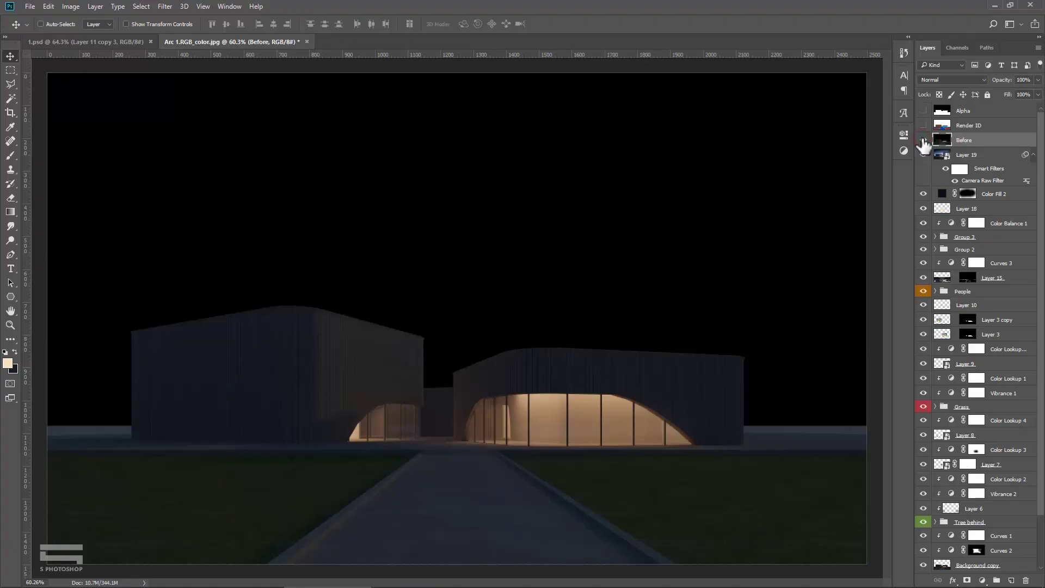
# - Hide the Before layer and zoom in and out to inspect the finished dusk render
pyautogui.click(923, 140)
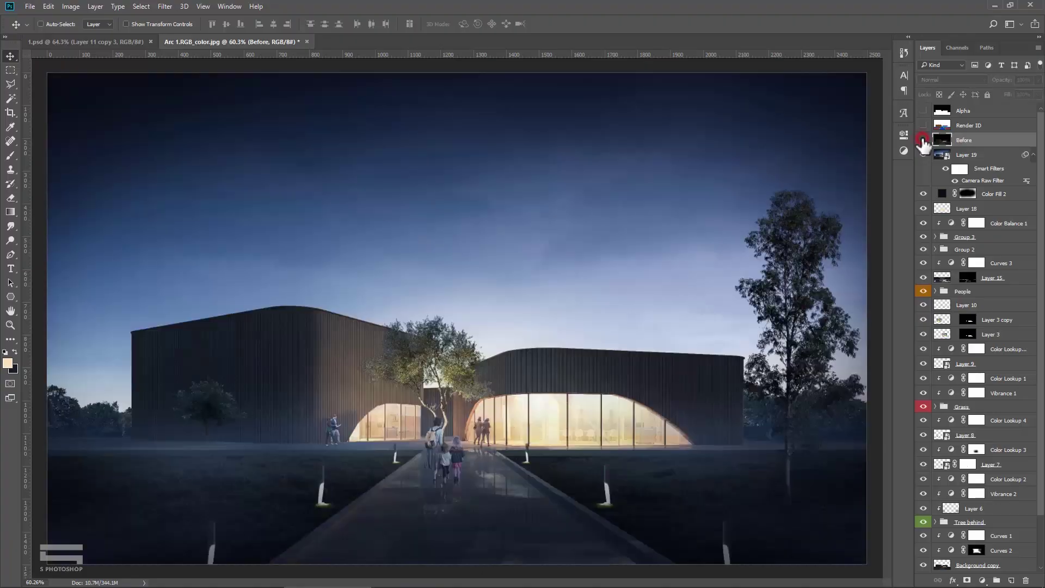
pyautogui.scroll(1, 459, 377)
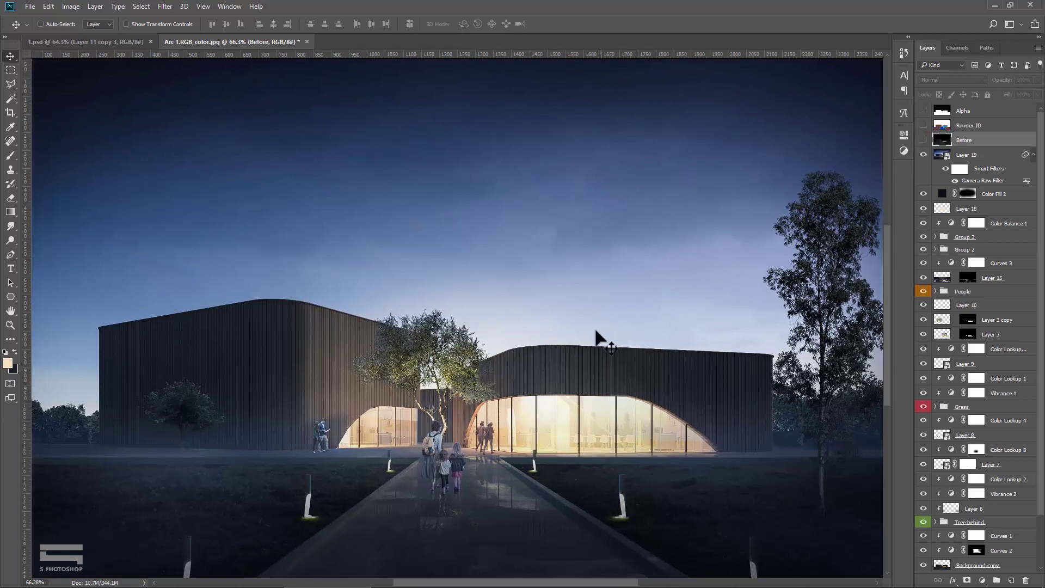
pyautogui.scroll(1, 596, 340)
pyautogui.scroll(1, 567, 360)
pyautogui.scroll(1, 561, 362)
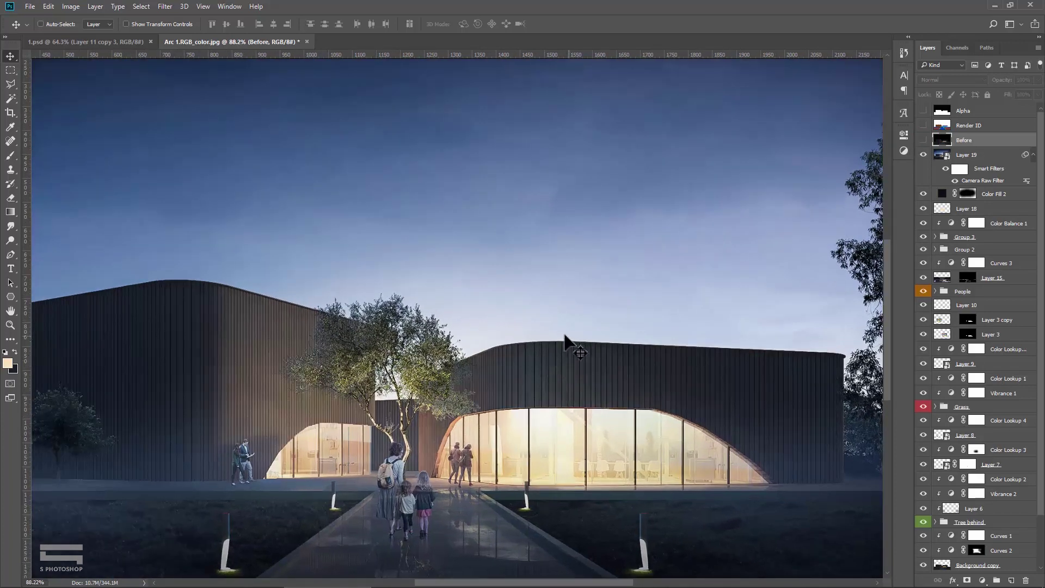
pyautogui.scroll(-1, 562, 332)
pyautogui.scroll(-1, 562, 332)
pyautogui.scroll(-1, 561, 331)
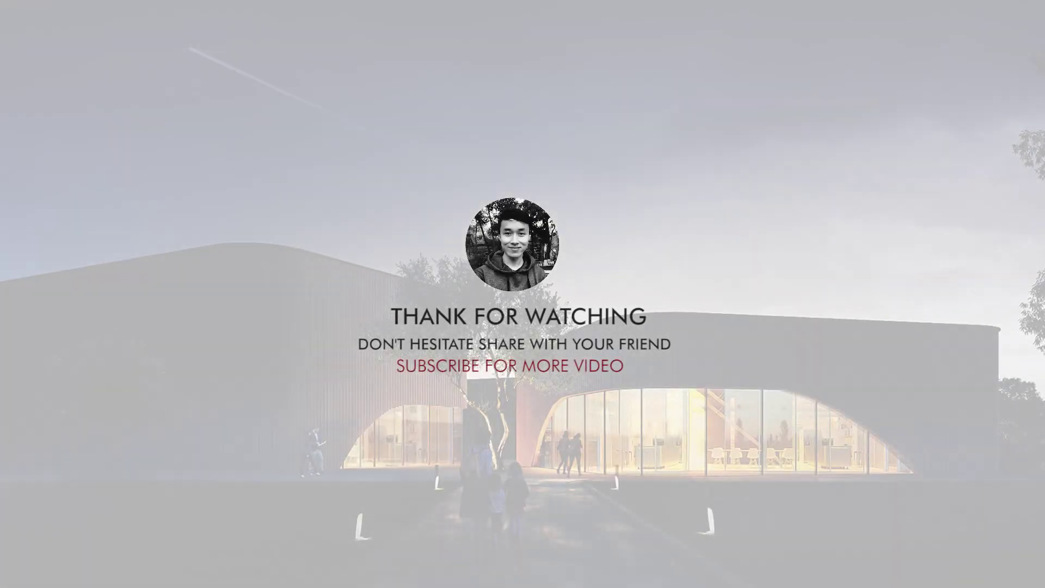